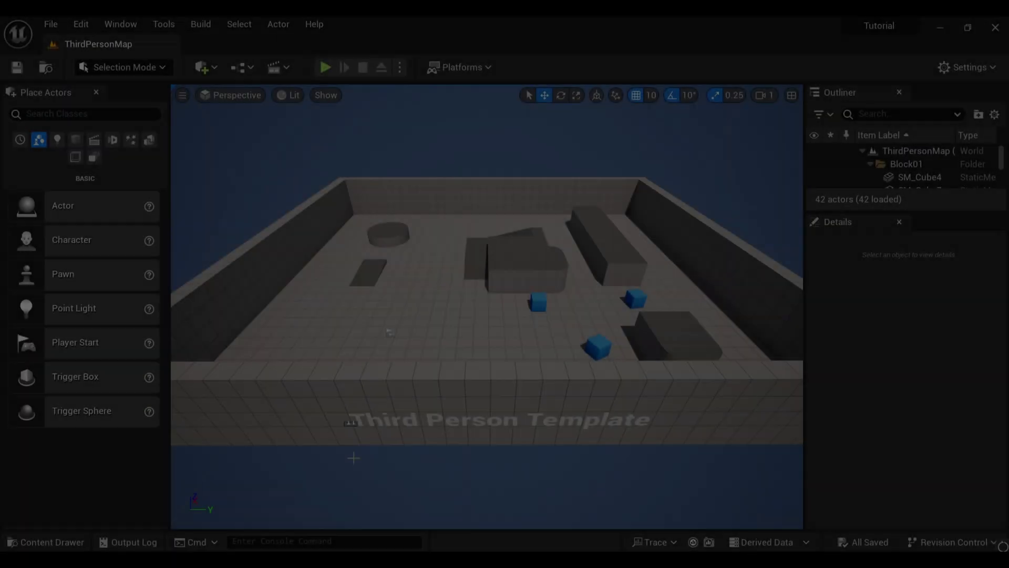
# - Open the BP_AI blueprint from the Content Drawer and look over its Event Graph
pyautogui.click(47, 542)
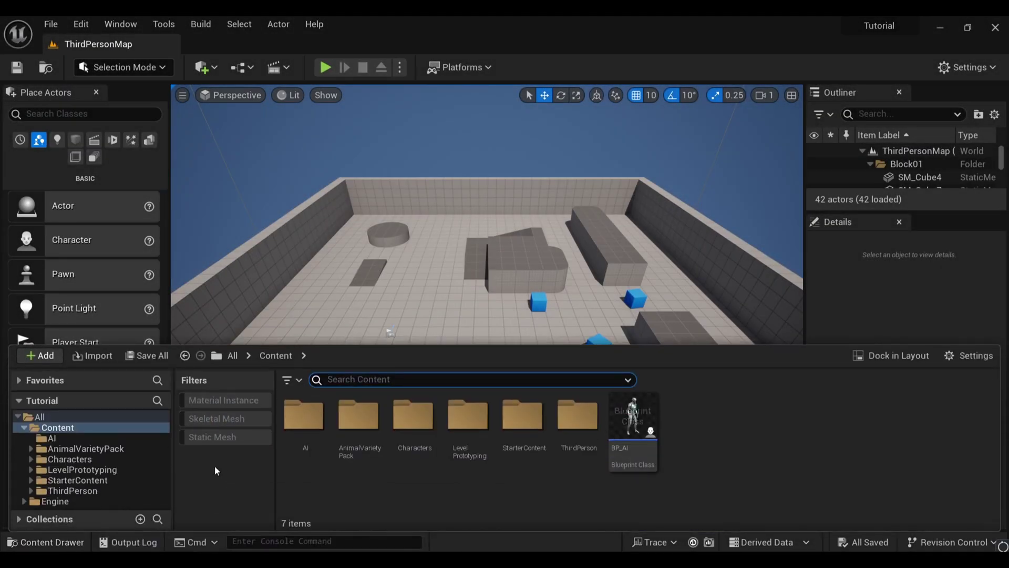
pyautogui.doubleClick(645, 428)
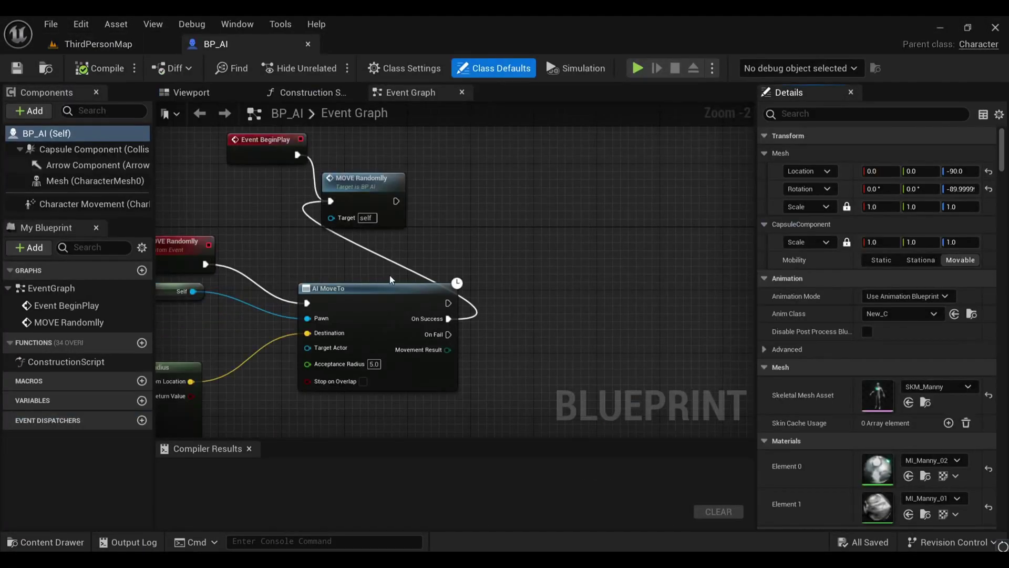
pyautogui.scroll(-2, 389, 275)
pyautogui.moveTo(245, 324); pyautogui.dragTo(340, 288, button='right')
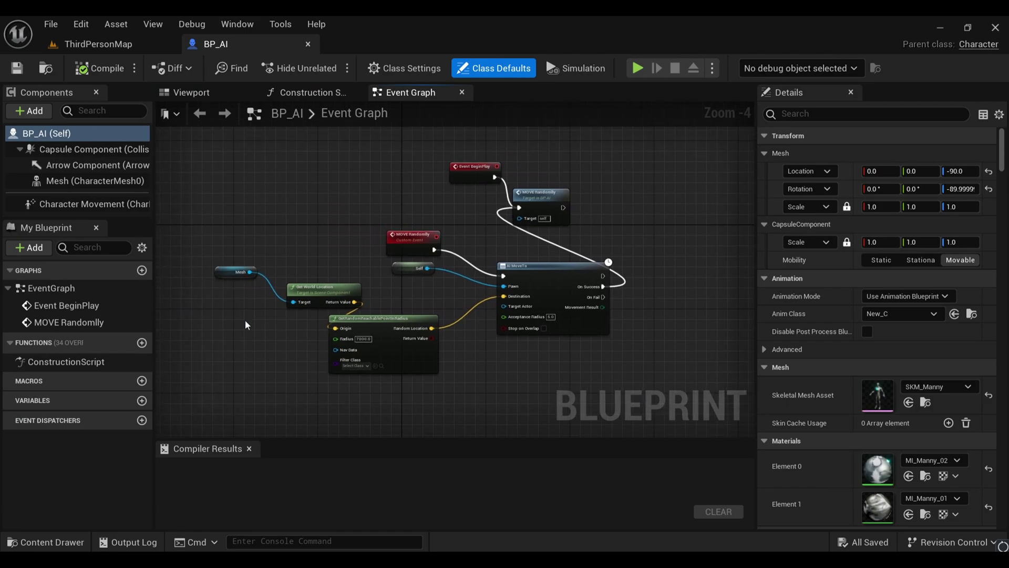
# - Back in ThirdPersonMap, drag a BP_AI character from the Content Drawer into the level
pyautogui.click(98, 43)
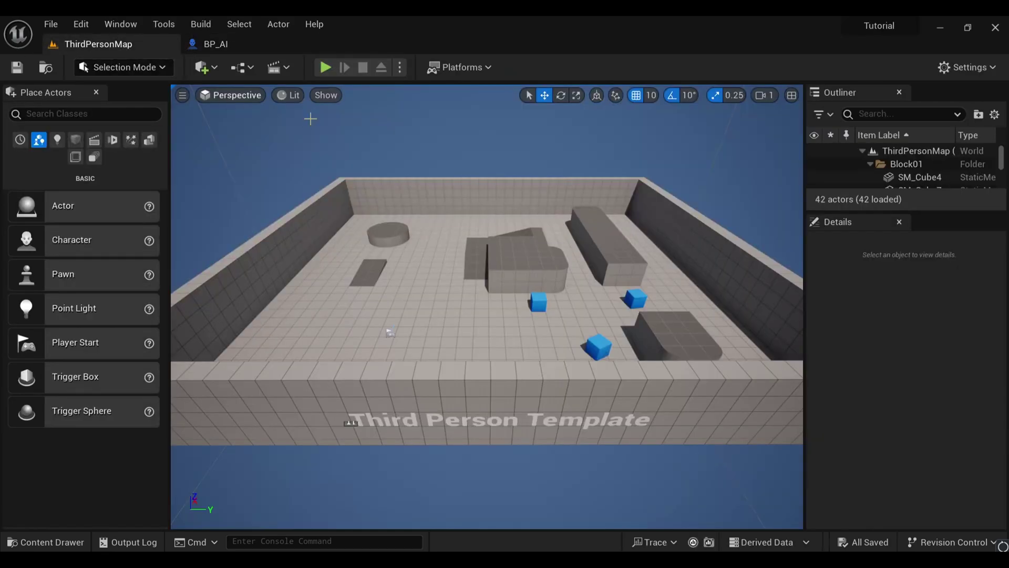
pyautogui.click(58, 543)
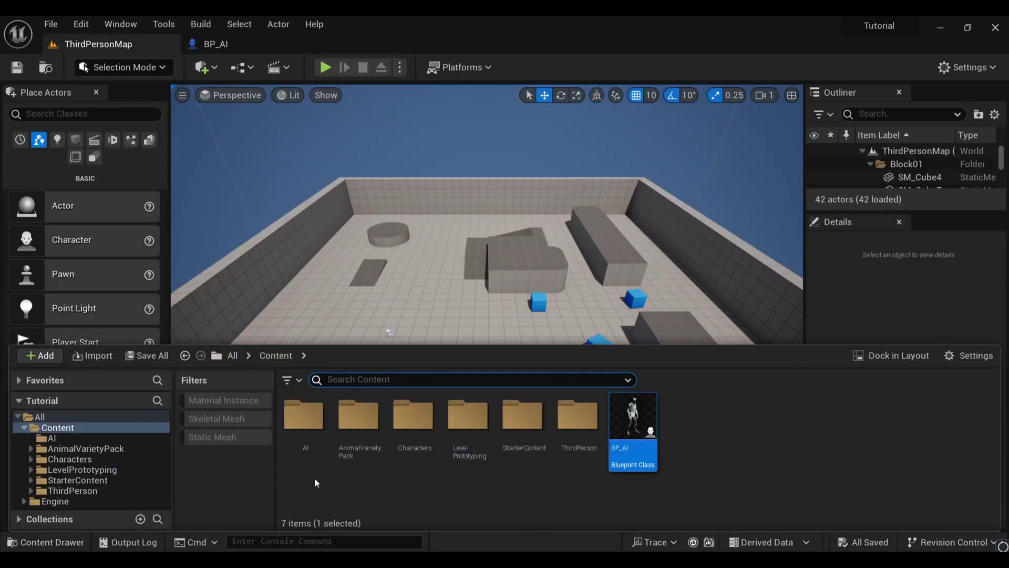
pyautogui.moveTo(635, 426); pyautogui.dragTo(413, 300)
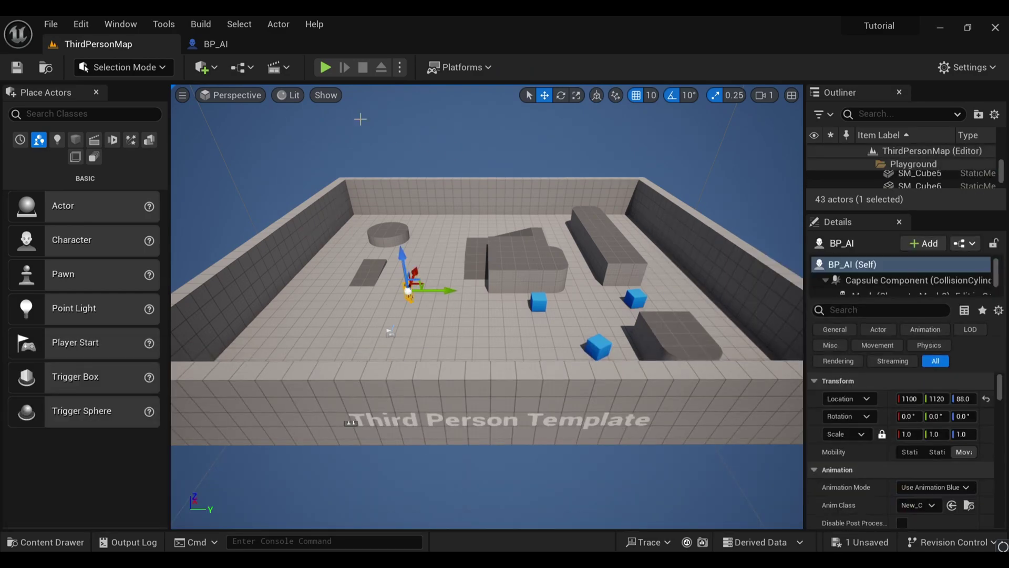
# - Play the level, run the player up the ramp and around the round platform, then stop
pyautogui.hotkey('alt', 'p')
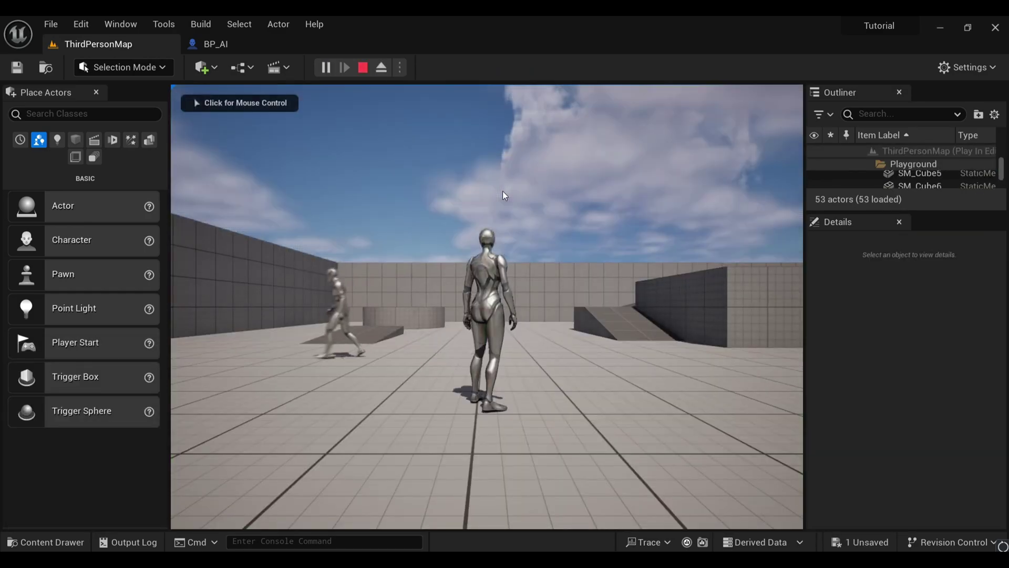
pyautogui.press('w')
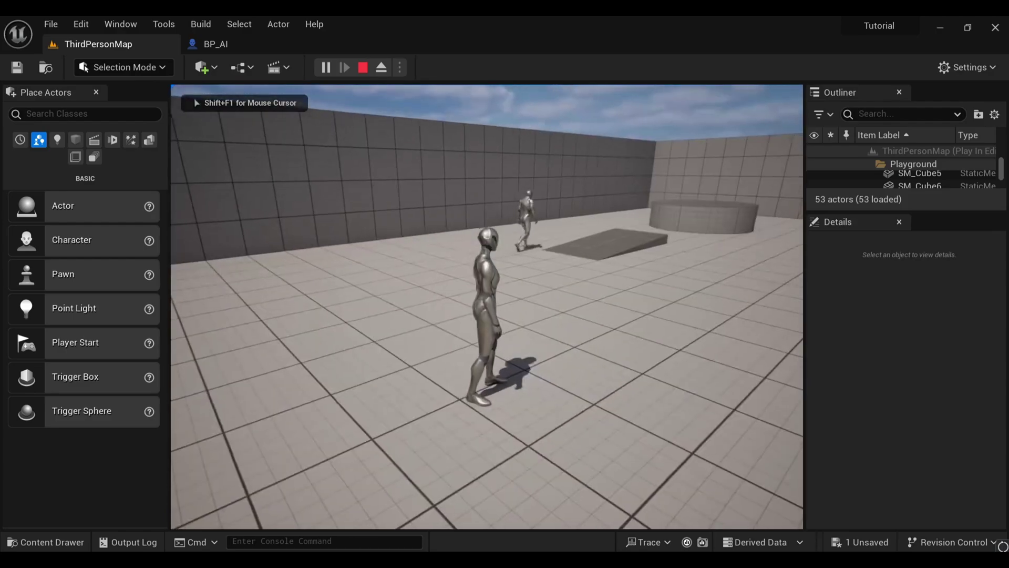
pyautogui.press('w')
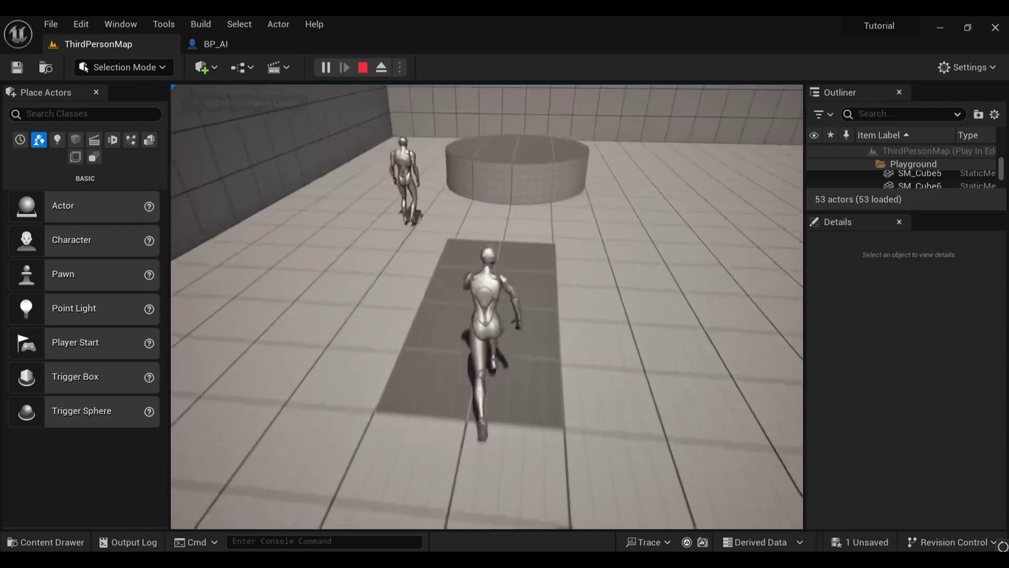
pyautogui.press('w')
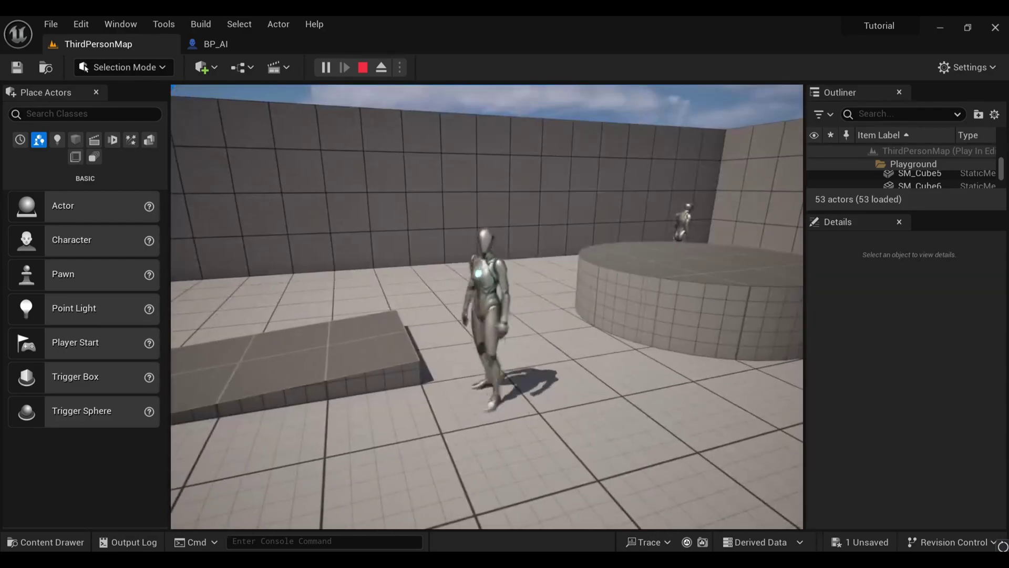
pyautogui.press('w')
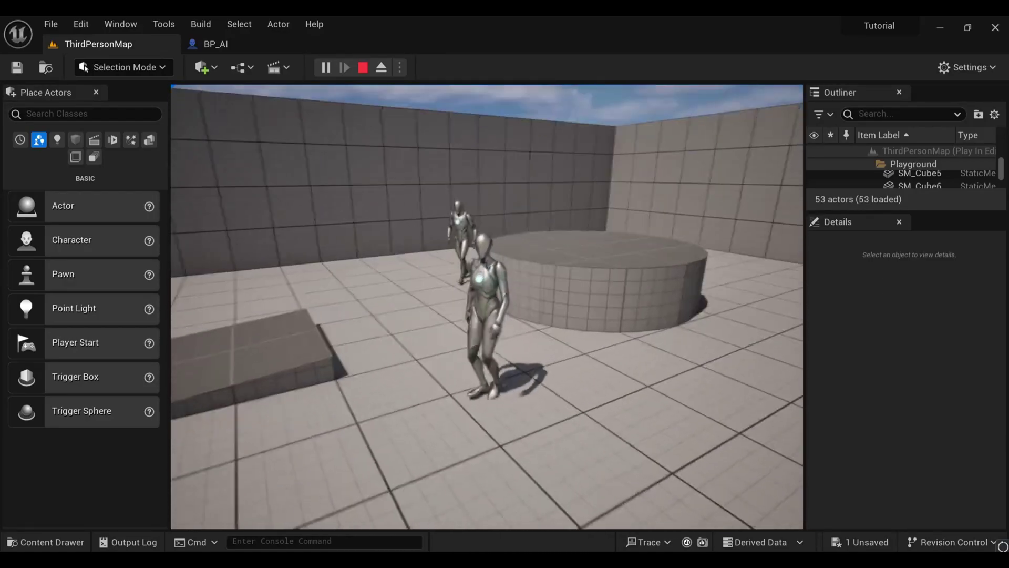
pyautogui.press('Escape')
pyautogui.hotkey('ctrl', 'space')
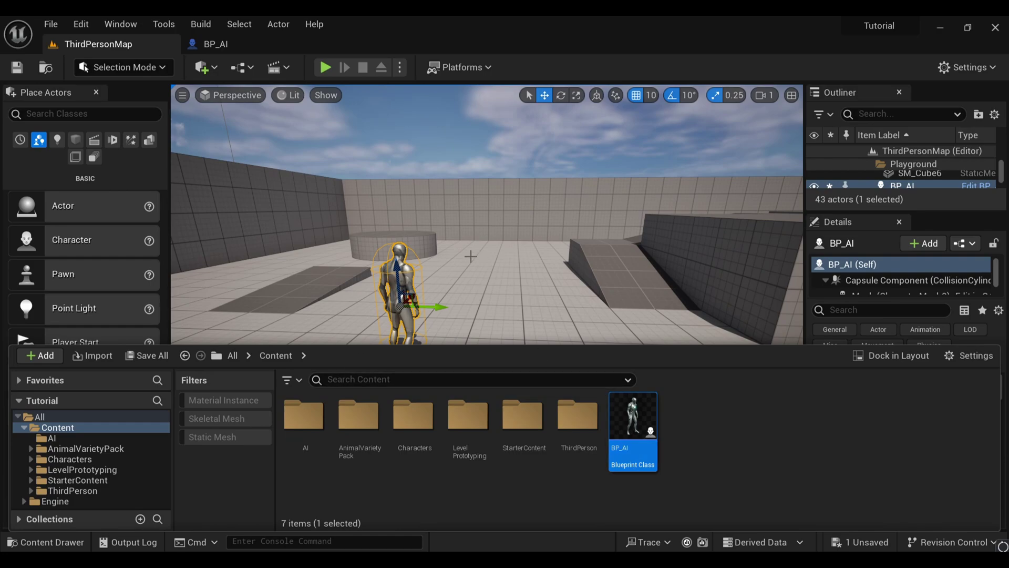
# - In BP_AI's viewport, browse from Anim Class to its animation blueprint, New
pyautogui.doubleClick(633, 424)
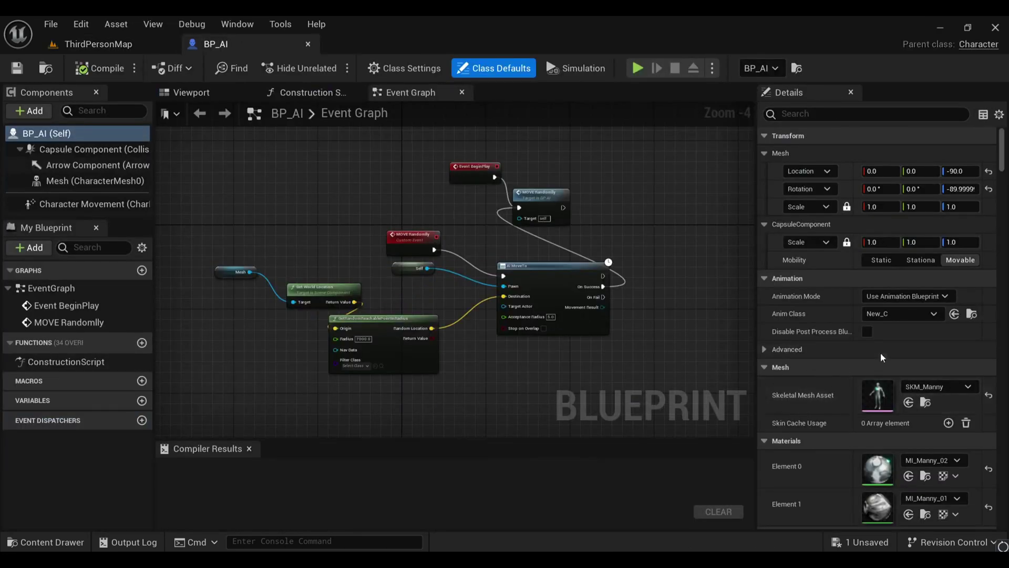
pyautogui.moveTo(594, 324); pyautogui.dragTo(341, 207, button='right')
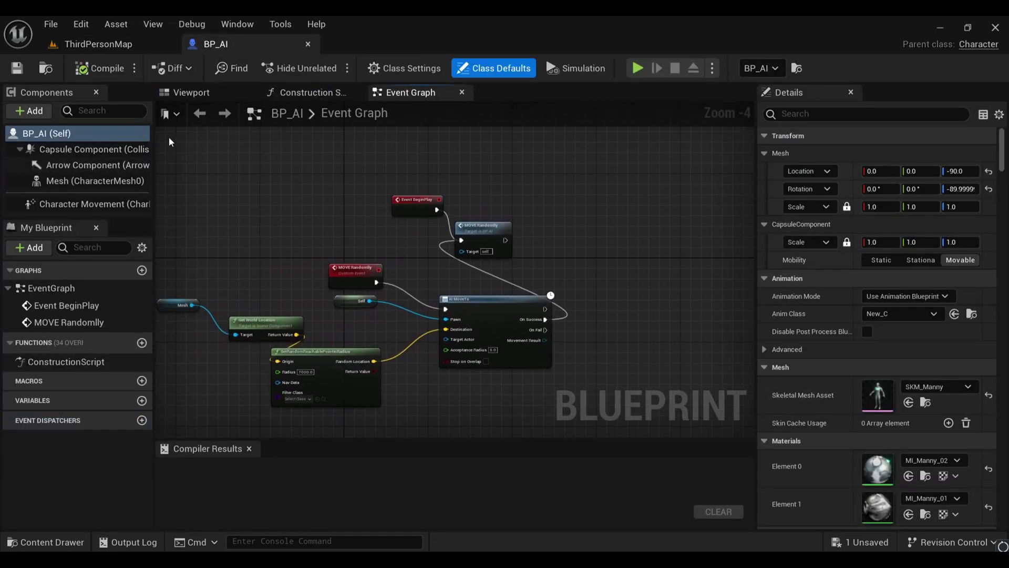
pyautogui.click(192, 93)
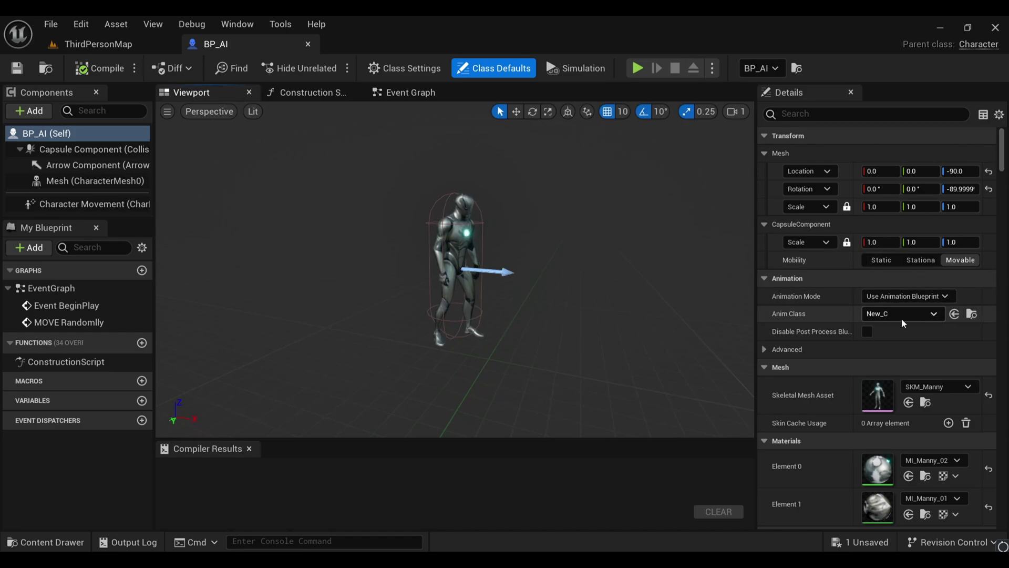
pyautogui.click(971, 313)
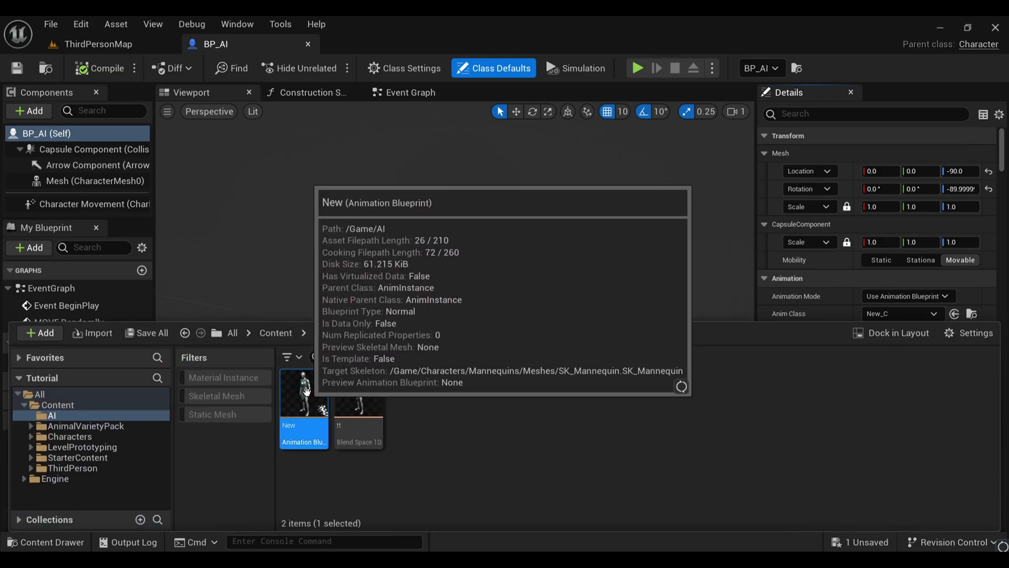
# - Open the New animation blueprint and delete its Speed calculation nodes
pyautogui.doubleClick(305, 391)
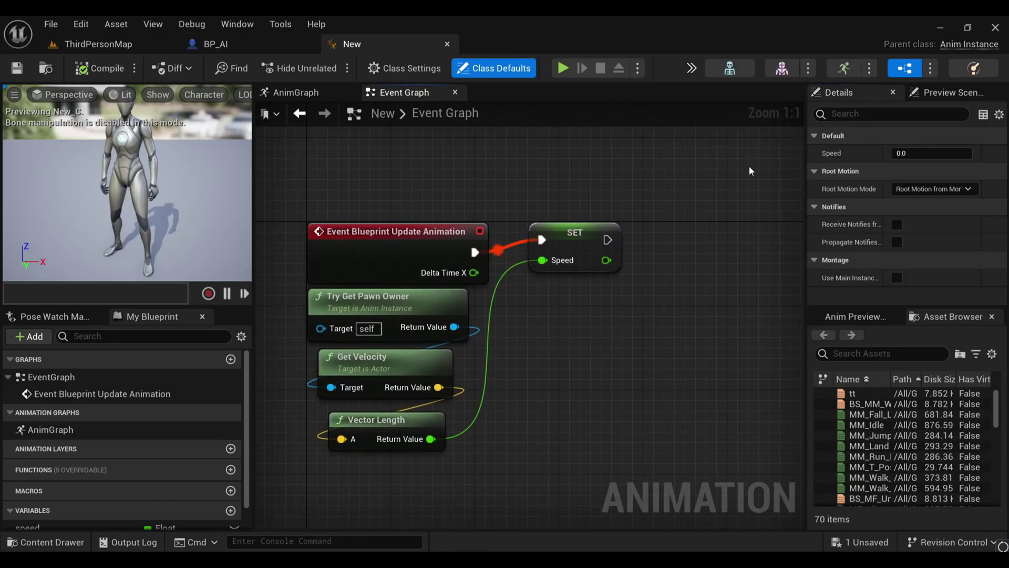
pyautogui.moveTo(591, 307)
pyautogui.mouseDown(button='right')
pyautogui.moveTo(541, 299)
pyautogui.moveTo(661, 278)
pyautogui.mouseUp(button='right')
pyautogui.moveTo(661, 278); pyautogui.dragTo(373, 355)
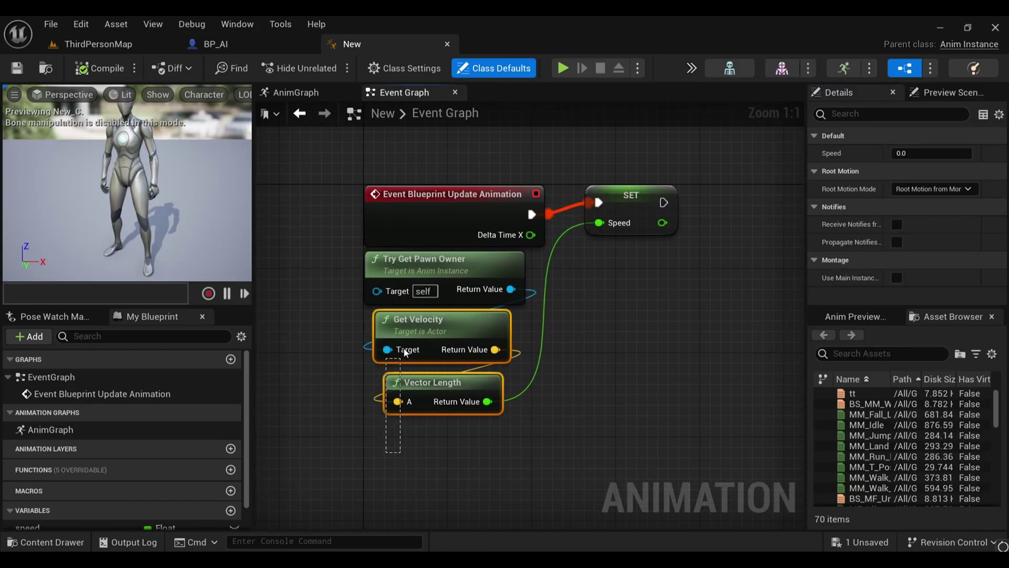
pyautogui.press('Delete')
pyautogui.moveTo(492, 318)
pyautogui.mouseDown(button='right')
pyautogui.moveTo(565, 244)
pyautogui.moveTo(532, 240)
pyautogui.mouseUp(button='right')
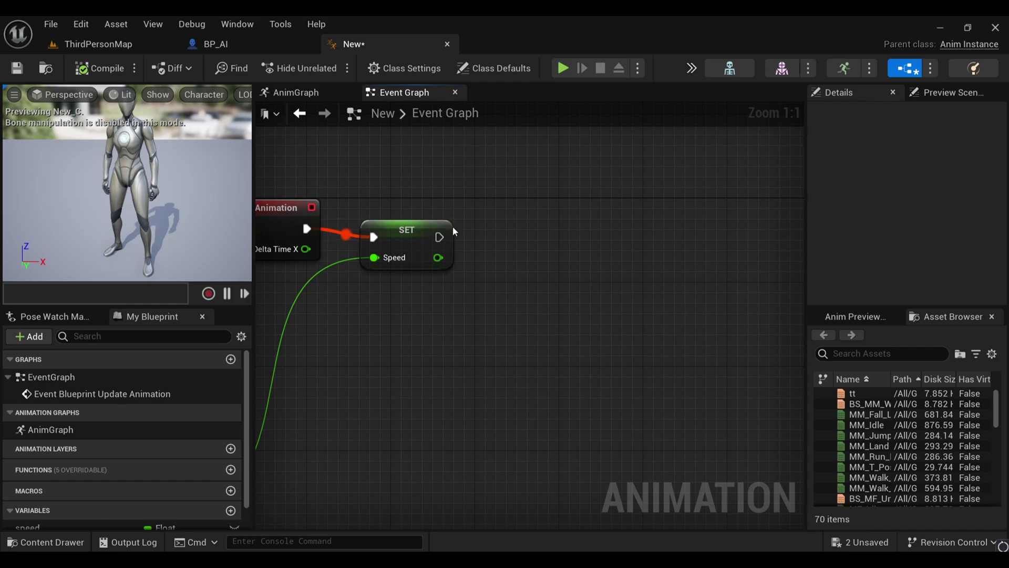
# - After SET, add a Cast To BP_ThirdPersonCharacter fed by Get Player Character
pyautogui.moveTo(439, 236); pyautogui.dragTo(550, 248)
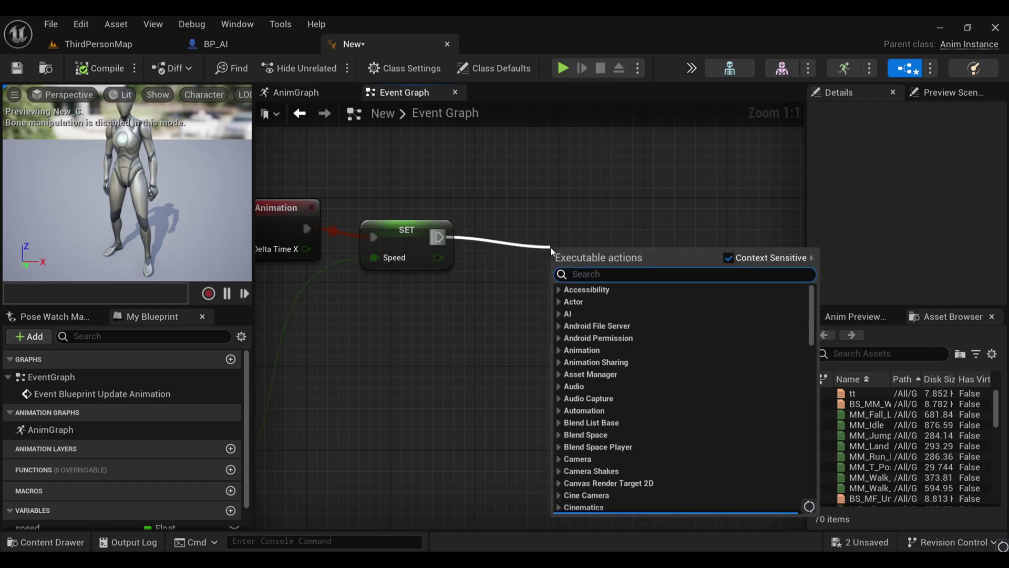
pyautogui.write('cast to thir')
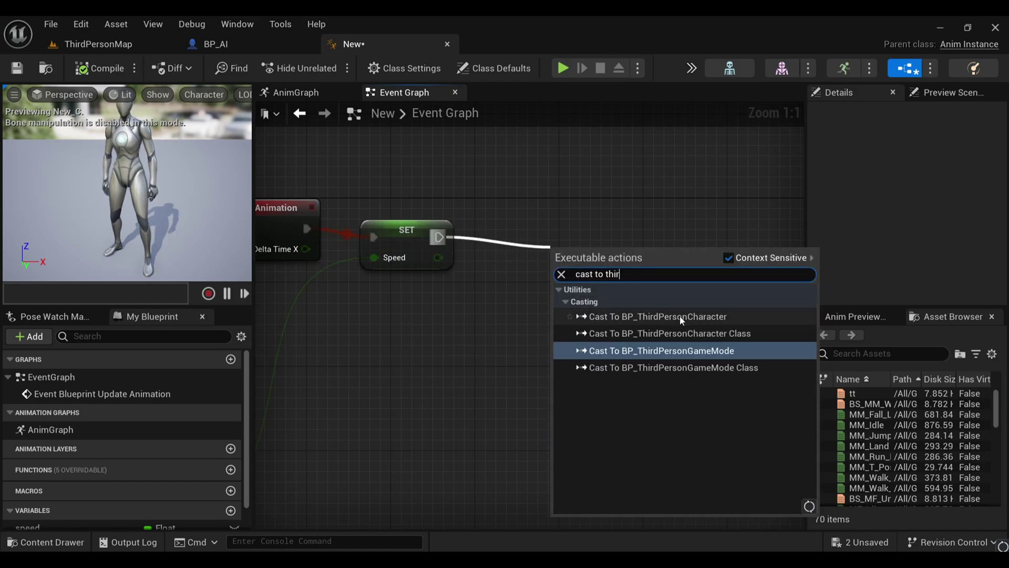
pyautogui.click(681, 316)
pyautogui.moveTo(625, 204)
pyautogui.mouseDown(button='right')
pyautogui.moveTo(584, 207)
pyautogui.moveTo(513, 122)
pyautogui.mouseUp(button='right')
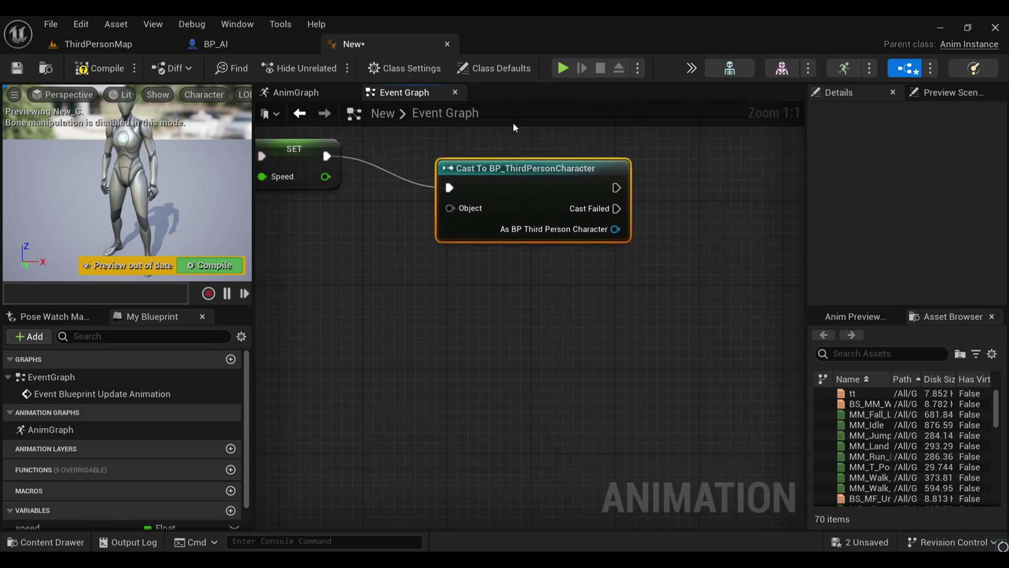
pyautogui.moveTo(509, 341); pyautogui.dragTo(600, 355, button='right')
pyautogui.moveTo(539, 222); pyautogui.dragTo(488, 322)
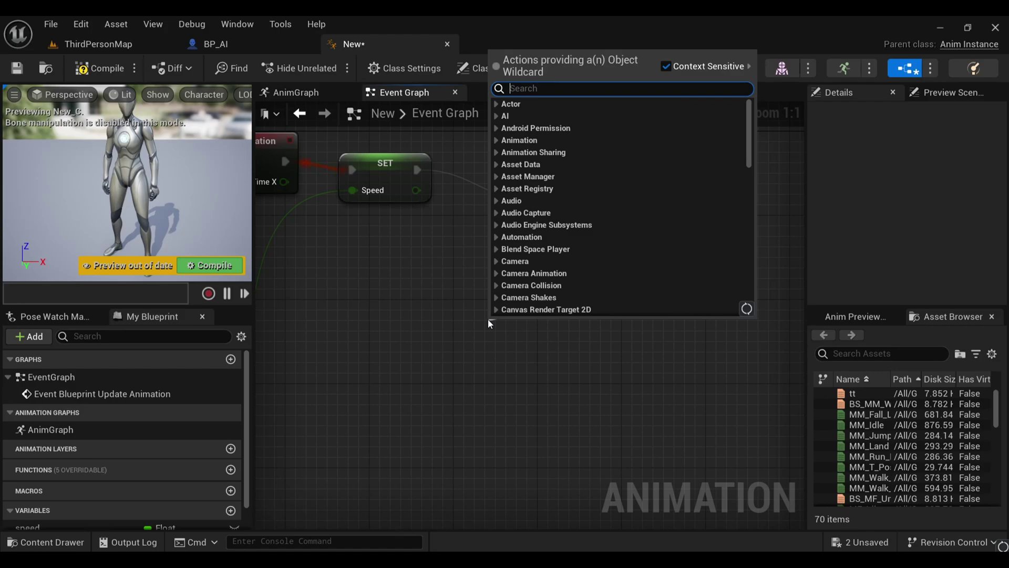
pyautogui.write('get player')
pyautogui.press('Return')
pyautogui.scroll(-2, 444, 351)
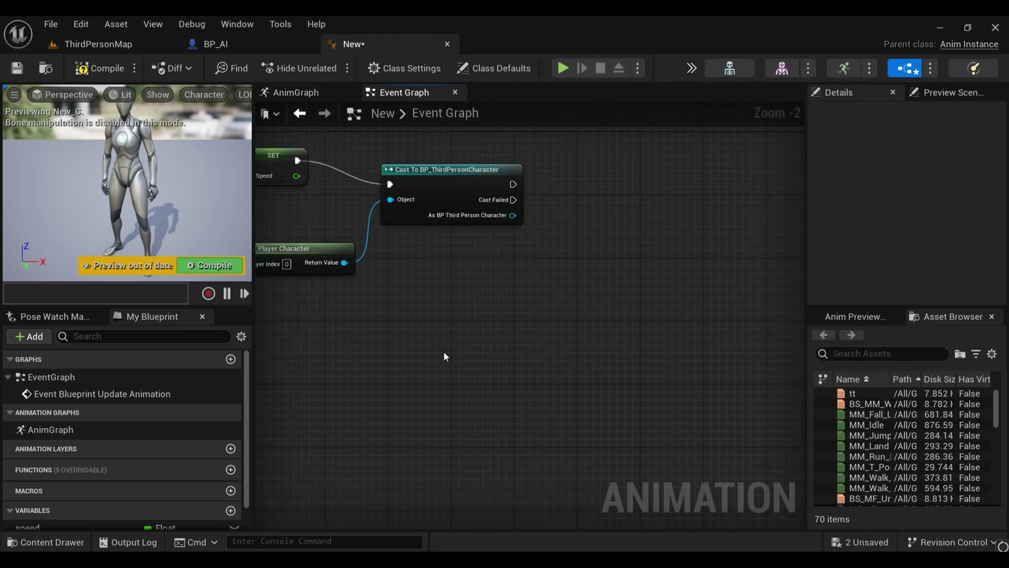
# - Feed the cast character's Mesh into a Get Socket Location node, then inspect the head bone
pyautogui.moveTo(513, 215)
pyautogui.mouseDown()
pyautogui.moveTo(488, 275)
pyautogui.moveTo(507, 353)
pyautogui.moveTo(479, 368)
pyautogui.mouseUp()
pyautogui.write('mesh')
pyautogui.press('Return')
pyautogui.scroll(2, 488, 276)
pyautogui.write('ge')
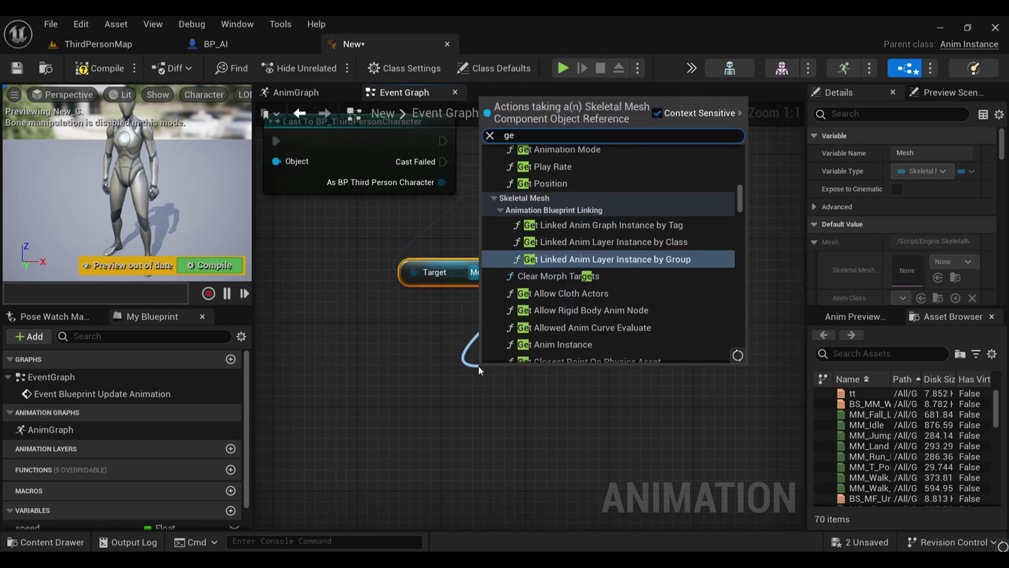
pyautogui.write('t socket')
pyautogui.press('Return')
pyautogui.scroll(1, 534, 327)
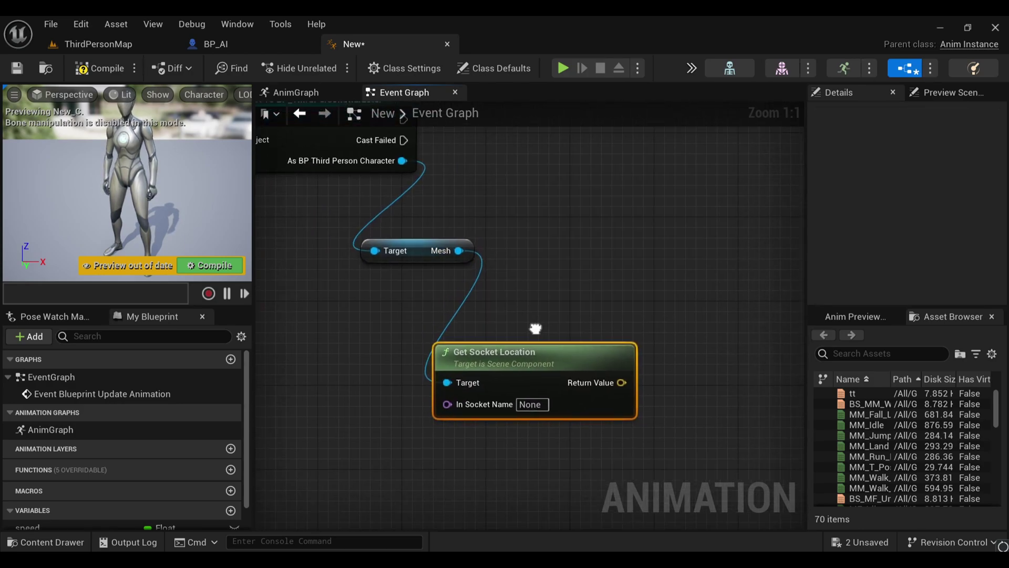
pyautogui.moveTo(534, 368); pyautogui.dragTo(438, 331)
pyautogui.moveTo(480, 264); pyautogui.dragTo(510, 322, button='right')
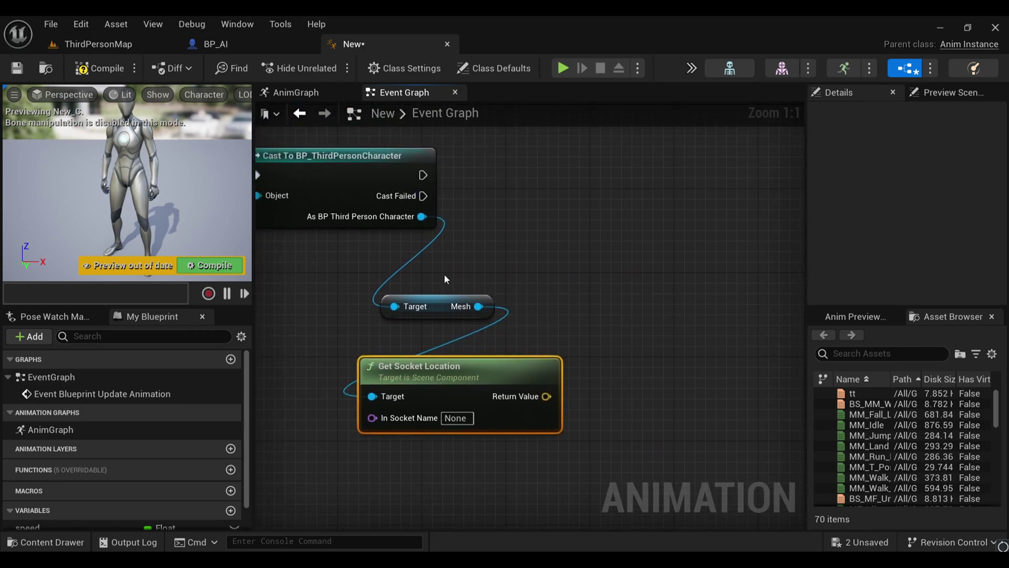
pyautogui.moveTo(444, 278)
pyautogui.mouseDown()
pyautogui.moveTo(495, 369)
pyautogui.moveTo(335, 338)
pyautogui.moveTo(465, 326)
pyautogui.mouseUp()
pyautogui.moveTo(544, 258); pyautogui.dragTo(571, 349, button='right')
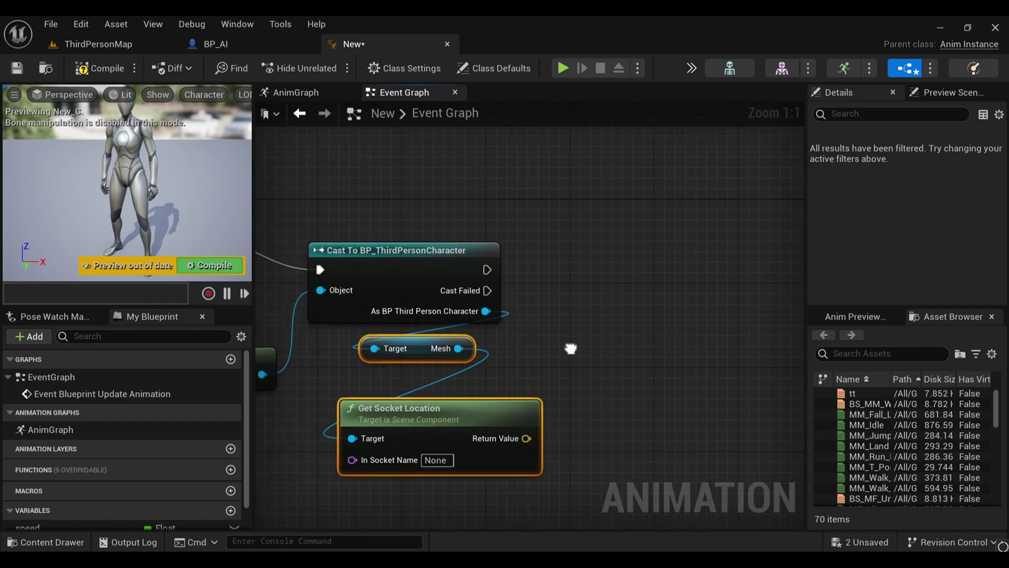
pyautogui.scroll(-3, 571, 348)
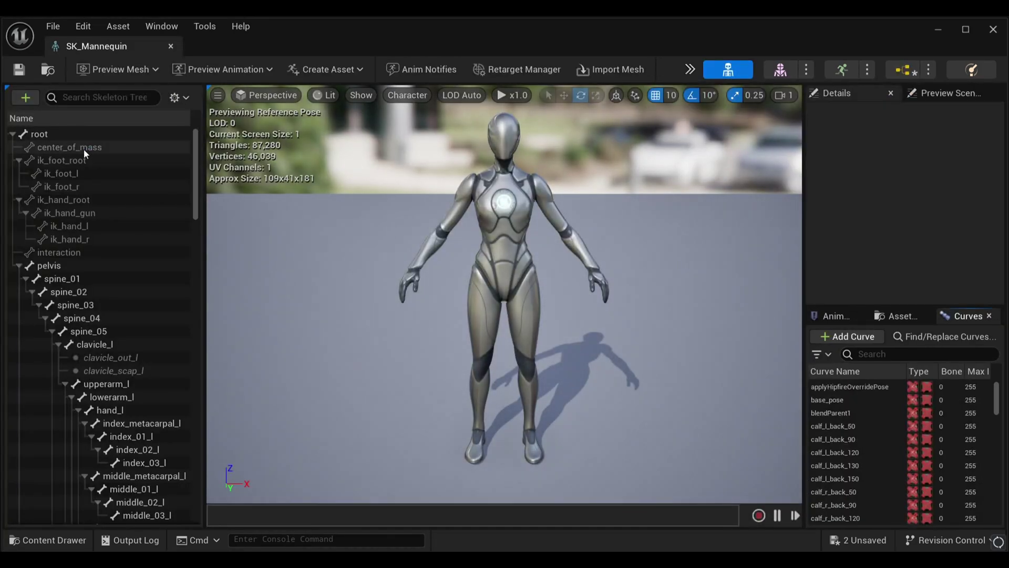
pyautogui.write('hea')
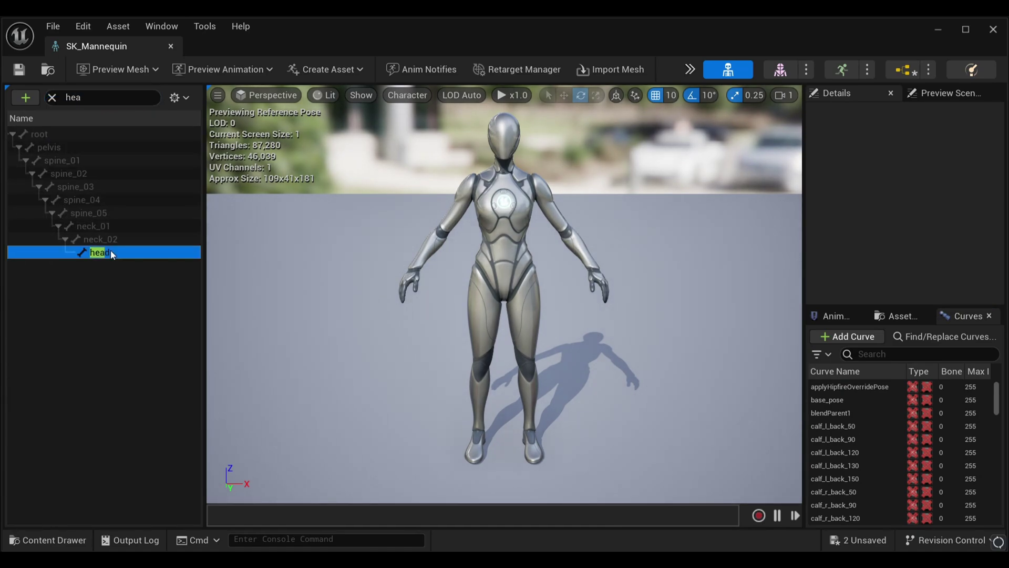
pyautogui.click(111, 252)
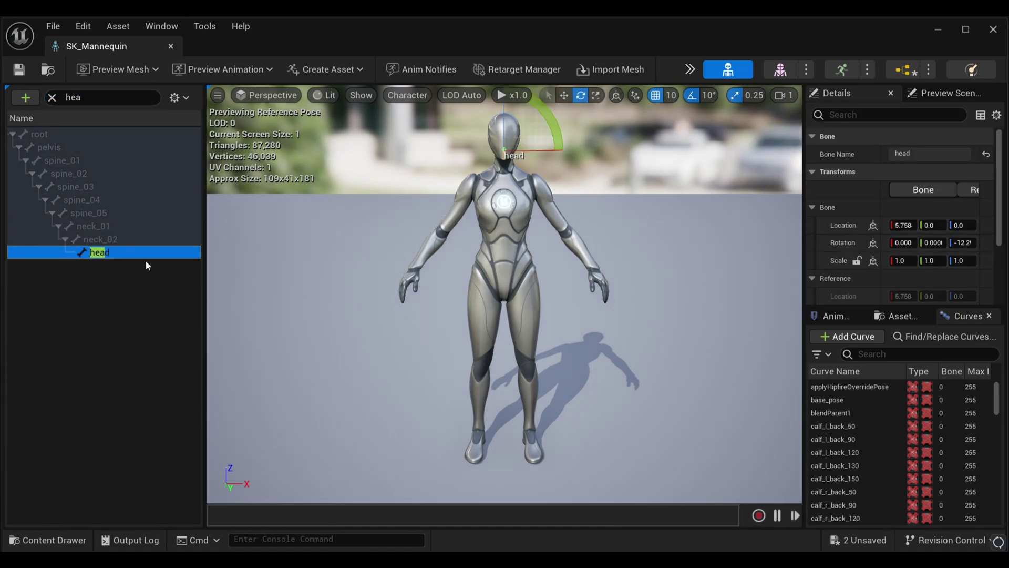
pyautogui.rightClick(132, 253)
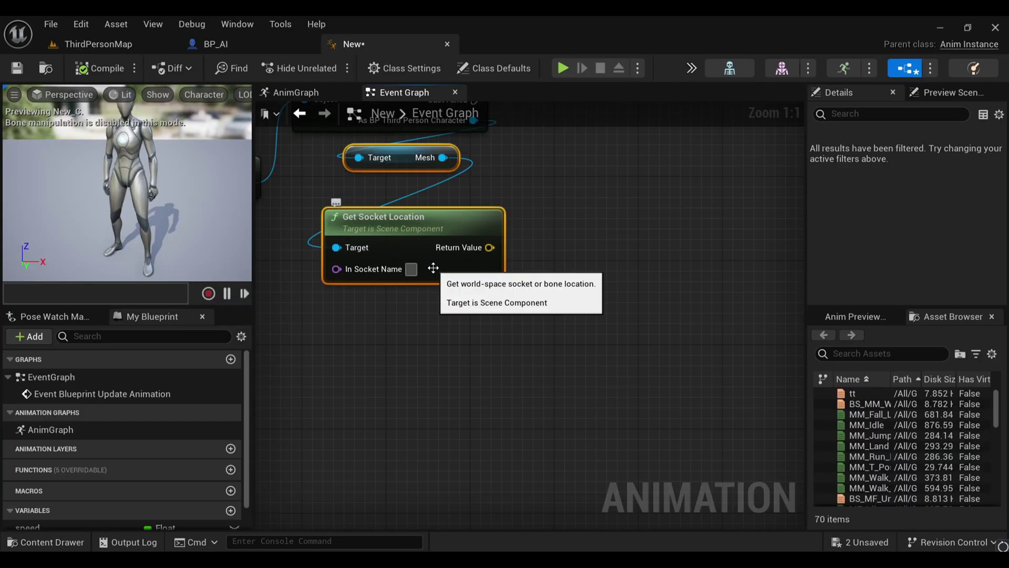
# - Set the socket name to 'head' and promote the location output to a variable
pyautogui.click(411, 269)
pyautogui.write('head')
pyautogui.press('Return')
pyautogui.rightClick(509, 251)
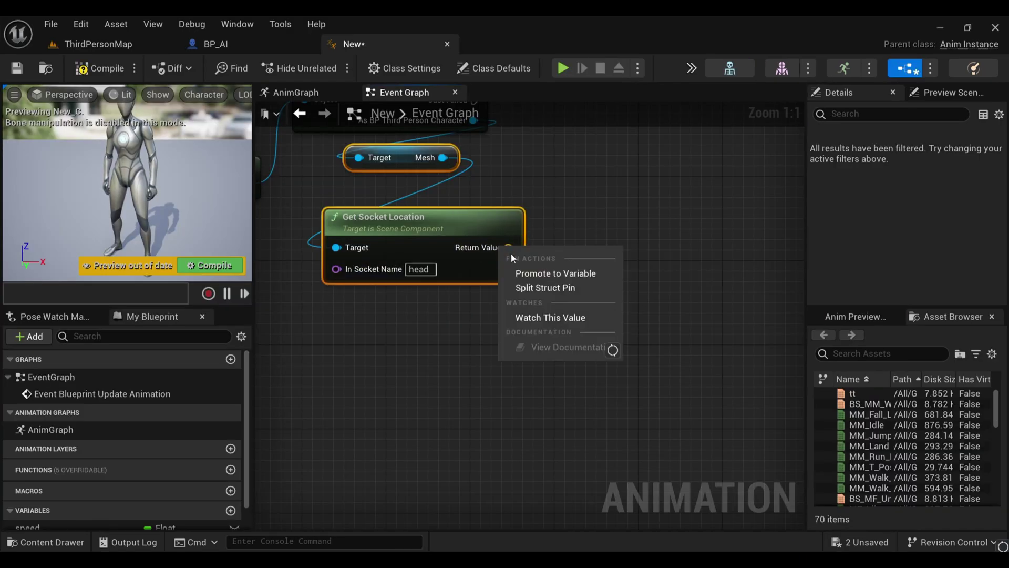
pyautogui.click(525, 274)
# - Rename the variable 'Location to look at' and wire the execution flow into its SET node
pyautogui.moveTo(593, 190); pyautogui.dragTo(527, 243, button='right')
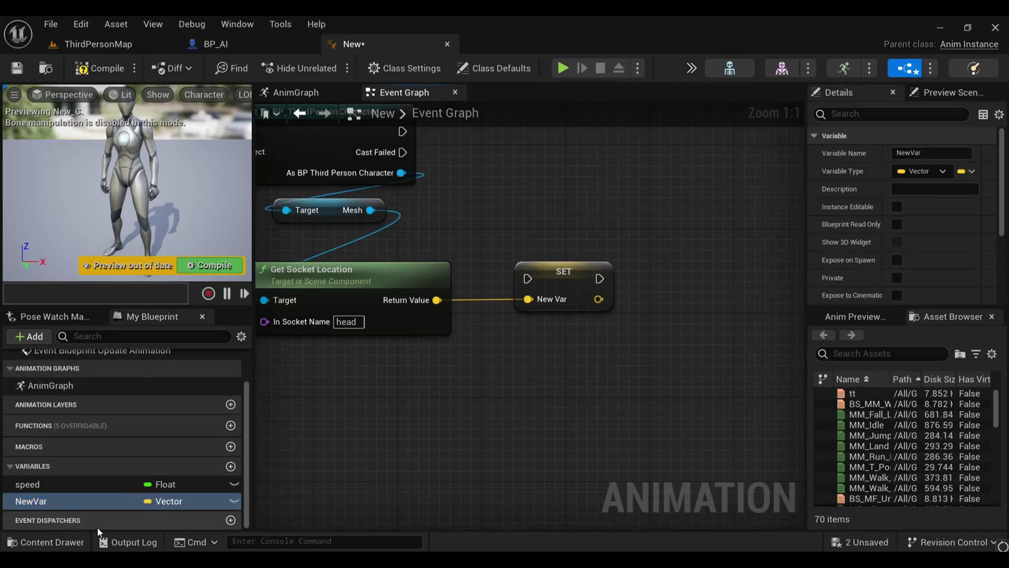
pyautogui.doubleClick(70, 502)
pyautogui.write('Location to look at')
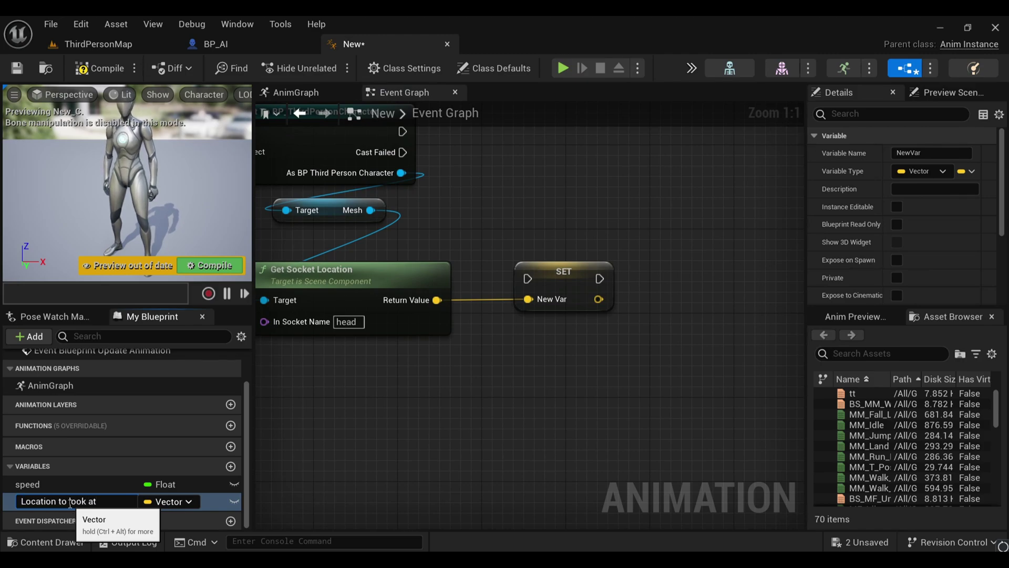
pyautogui.press('Return')
pyautogui.moveTo(568, 309); pyautogui.dragTo(500, 334, button='right')
pyautogui.moveTo(500, 324); pyautogui.dragTo(479, 190)
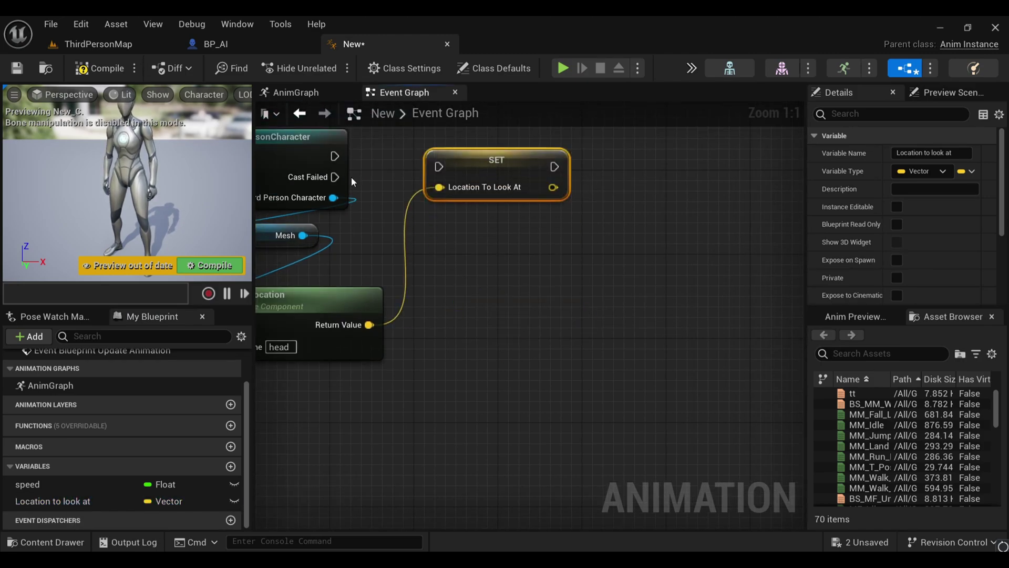
pyautogui.moveTo(437, 164); pyautogui.dragTo(439, 165)
# - In the AnimGraph, move the Speed and blendspace nodes left and add a Look At node
pyautogui.click(291, 92)
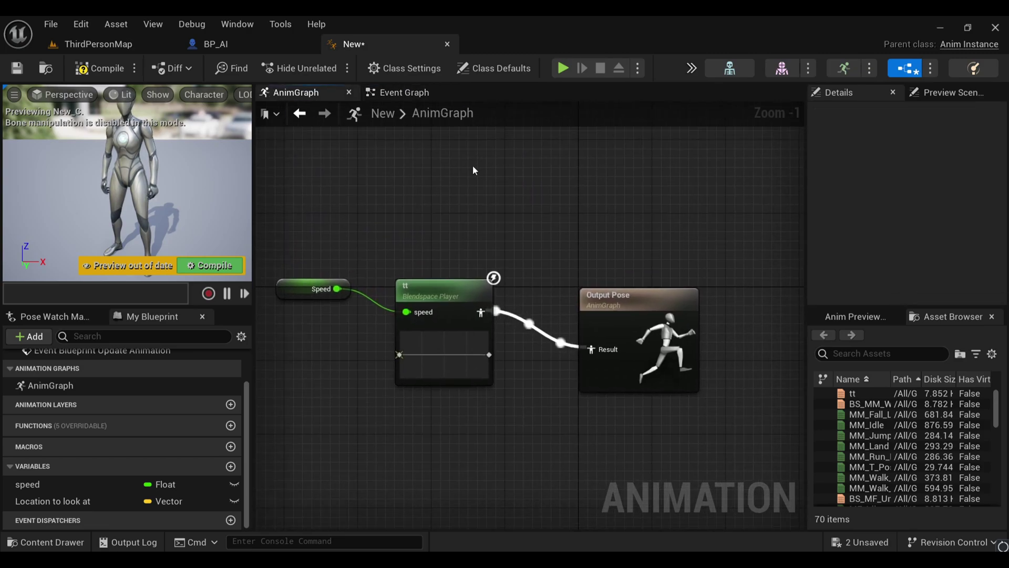
pyautogui.moveTo(349, 262); pyautogui.dragTo(421, 286, button='right')
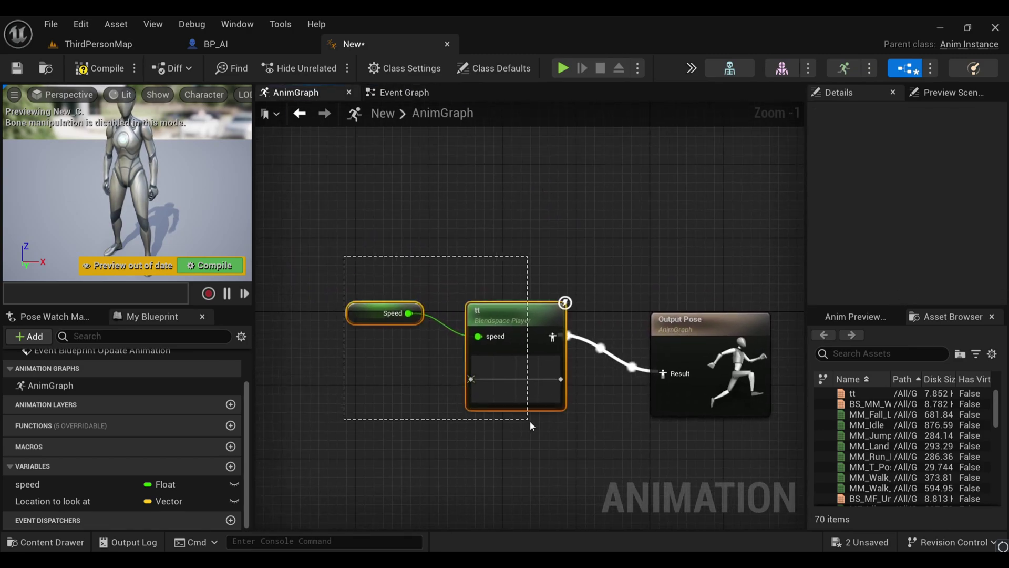
pyautogui.moveTo(530, 426); pyautogui.dragTo(530, 425)
pyautogui.moveTo(520, 307); pyautogui.dragTo(264, 307)
pyautogui.scroll(-3, 470, 279)
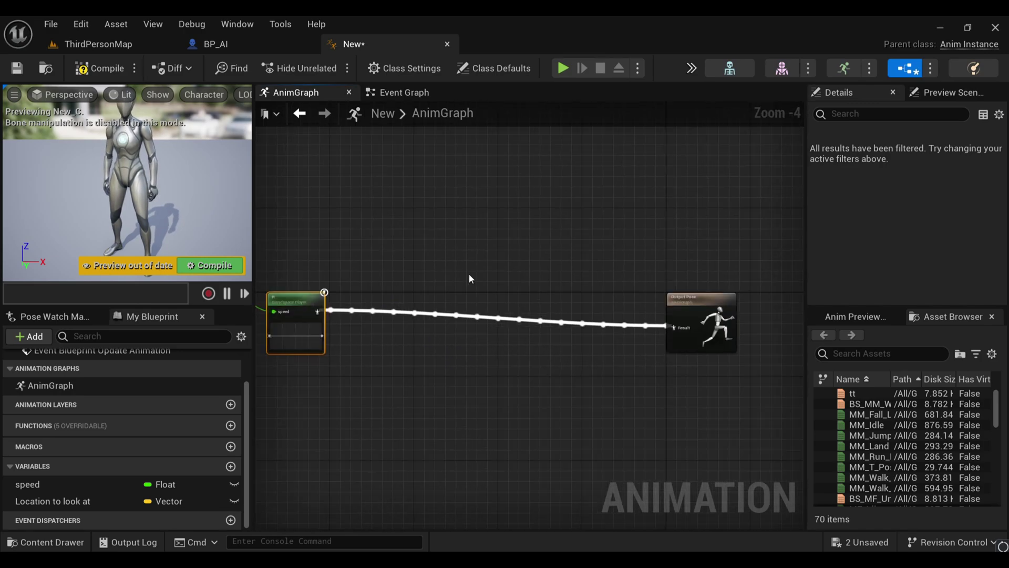
pyautogui.rightClick(444, 343)
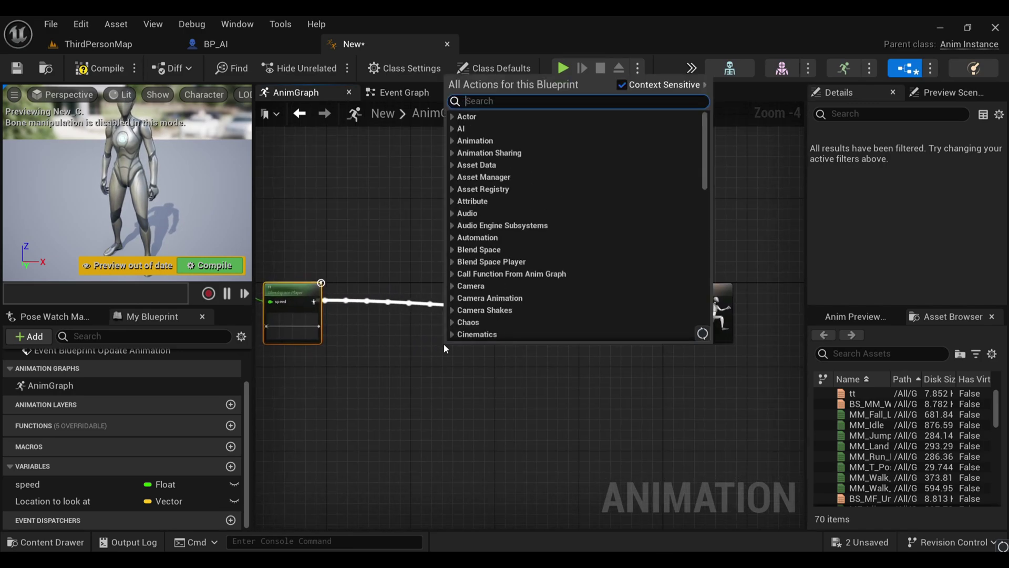
pyautogui.write('look at')
pyautogui.press('Return')
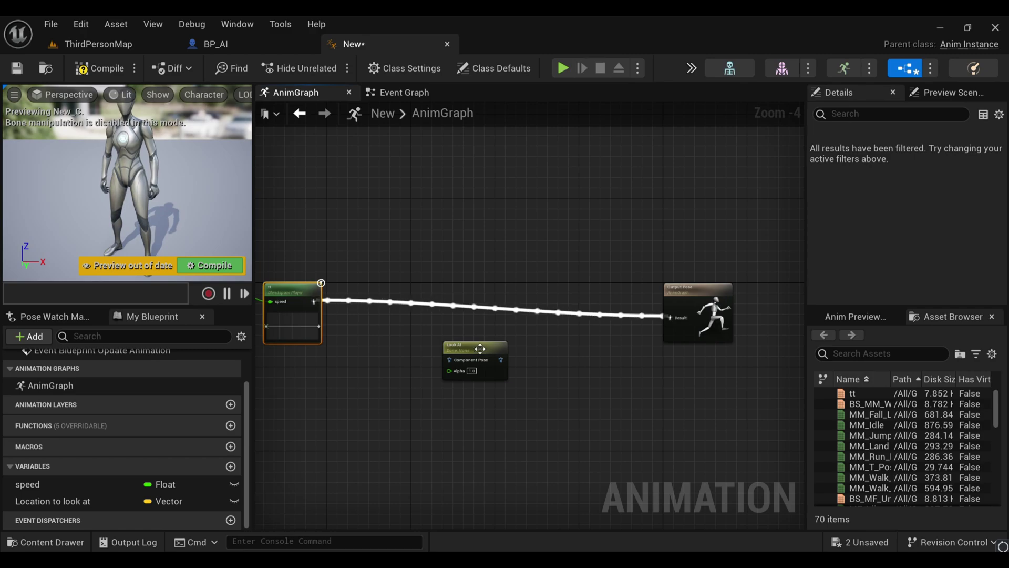
pyautogui.scroll(4, 479, 349)
pyautogui.moveTo(492, 357); pyautogui.dragTo(503, 262)
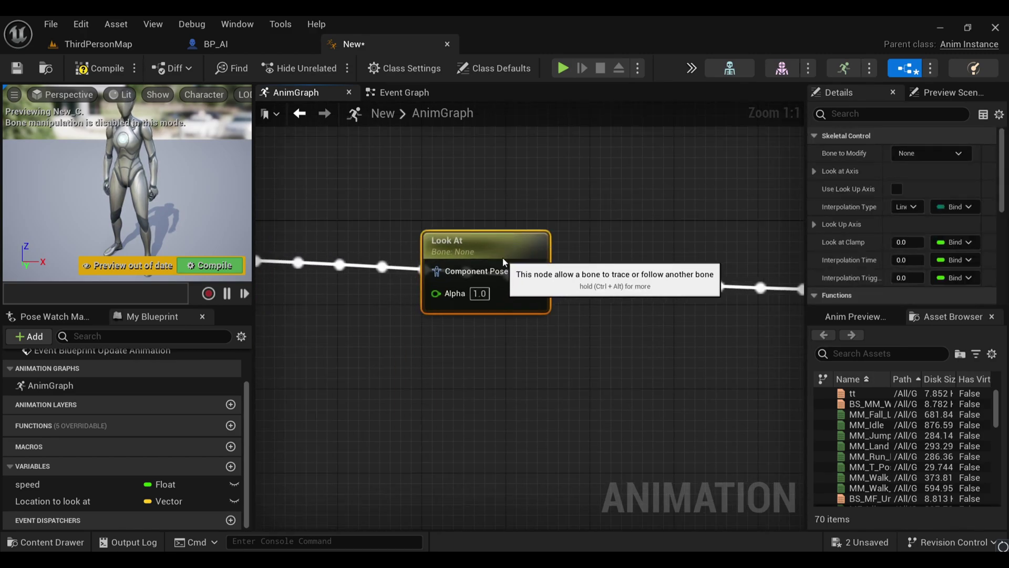
pyautogui.scroll(-2, 496, 335)
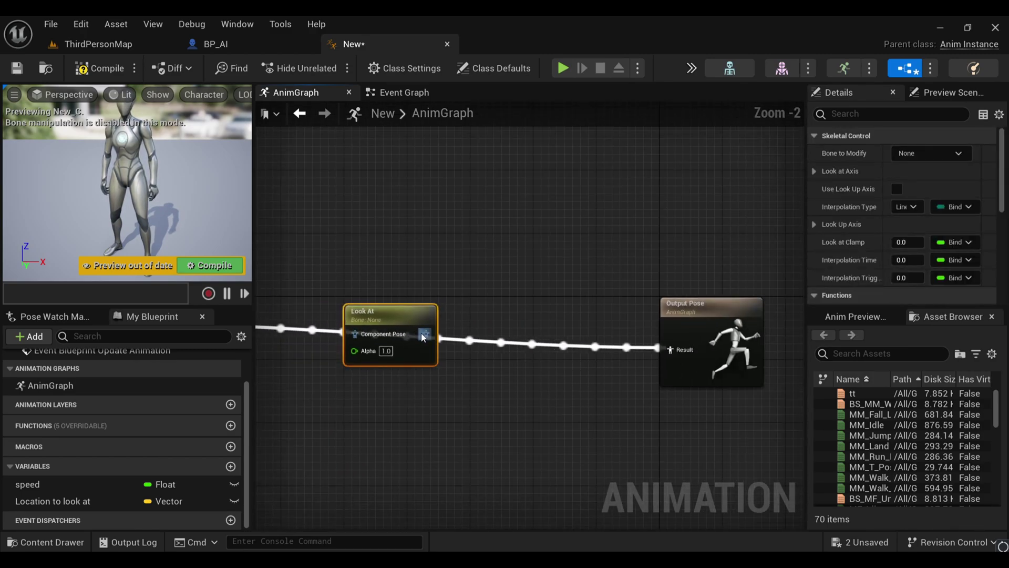
# - Wire Look At between the blendspace and Output Pose, then compile
pyautogui.moveTo(423, 337); pyautogui.dragTo(547, 344)
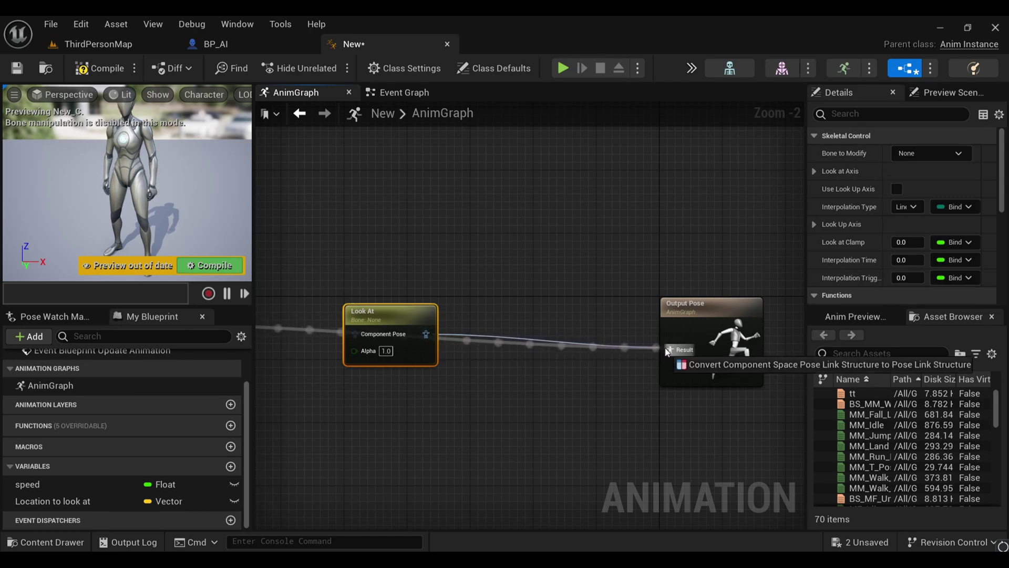
pyautogui.moveTo(635, 340); pyautogui.dragTo(667, 347)
pyautogui.scroll(2, 541, 282)
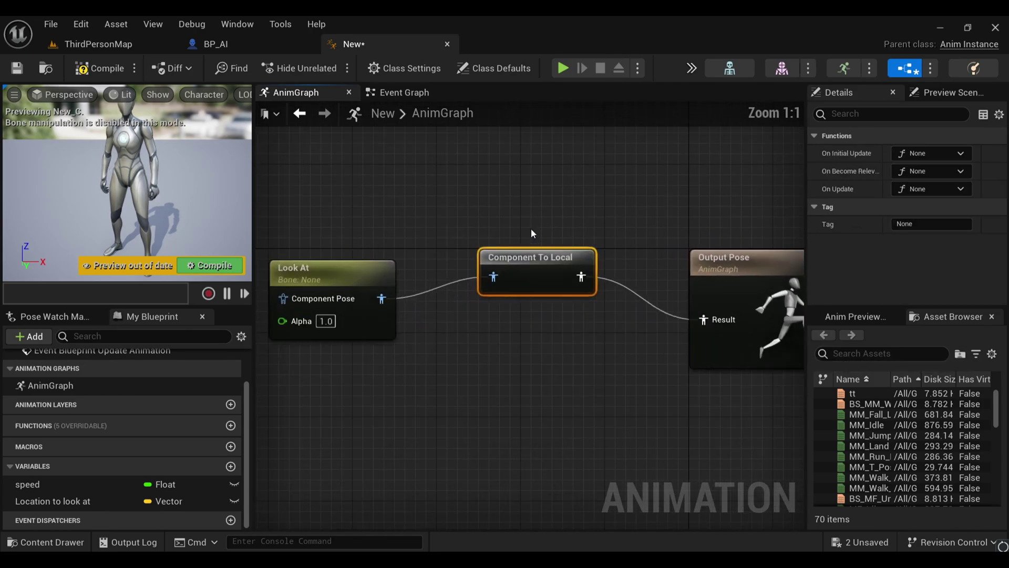
pyautogui.scroll(-3, 559, 262)
pyautogui.moveTo(560, 261); pyautogui.dragTo(650, 263, button='right')
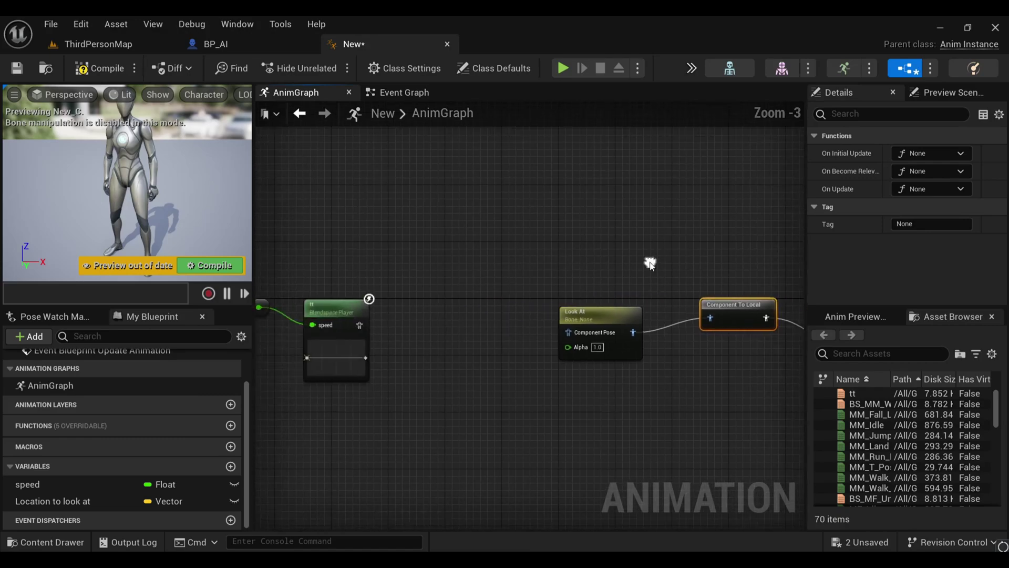
pyautogui.moveTo(568, 331); pyautogui.dragTo(504, 330)
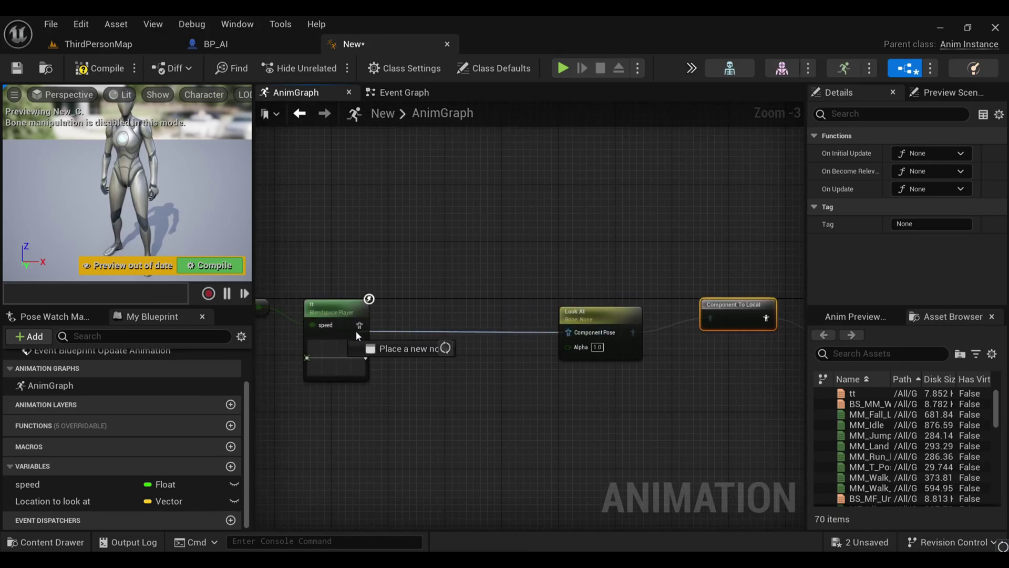
pyautogui.moveTo(355, 330); pyautogui.dragTo(359, 325)
pyautogui.moveTo(483, 264); pyautogui.dragTo(451, 254, button='right')
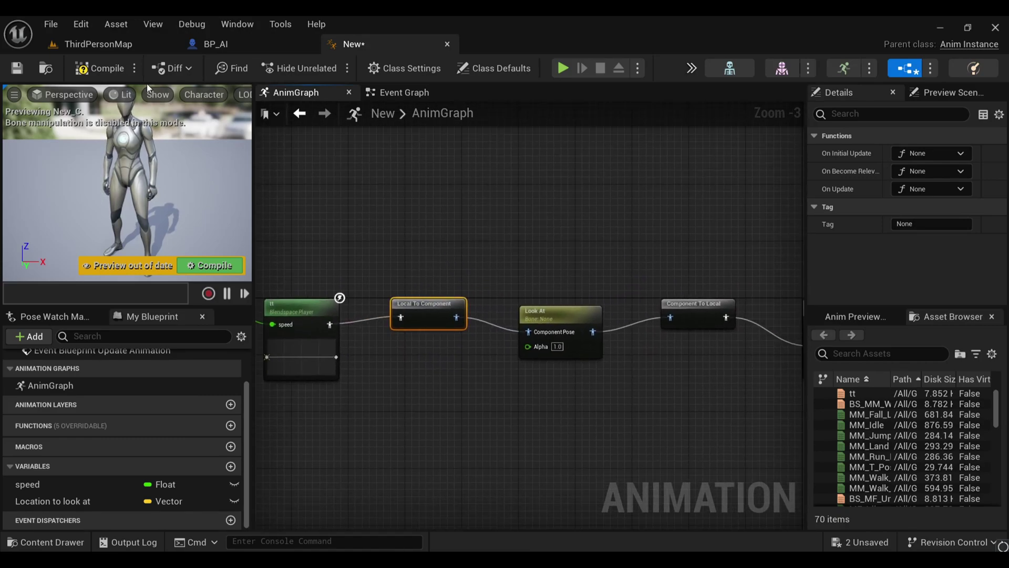
pyautogui.click(233, 264)
pyautogui.scroll(3, 512, 284)
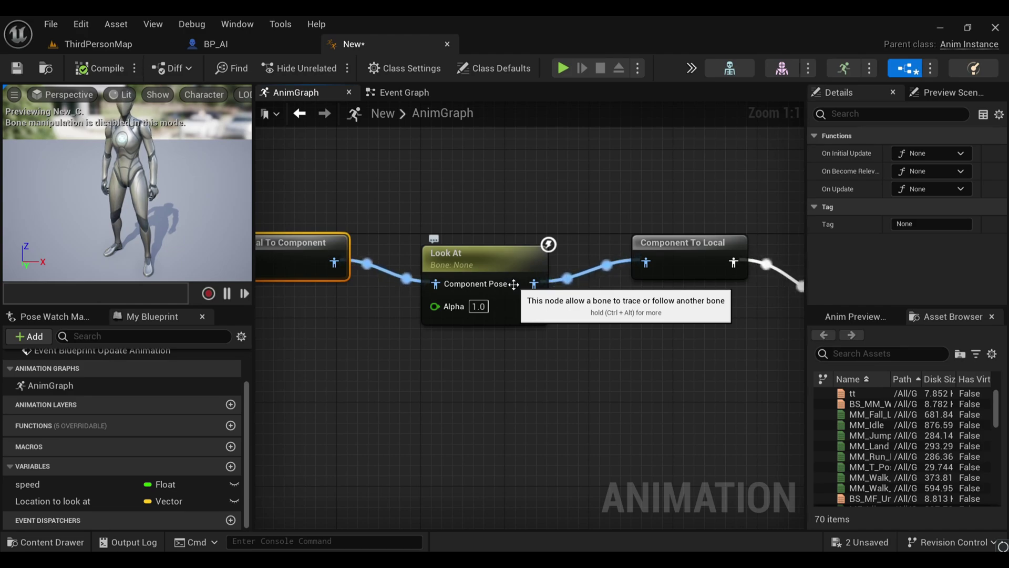
pyautogui.click(484, 267)
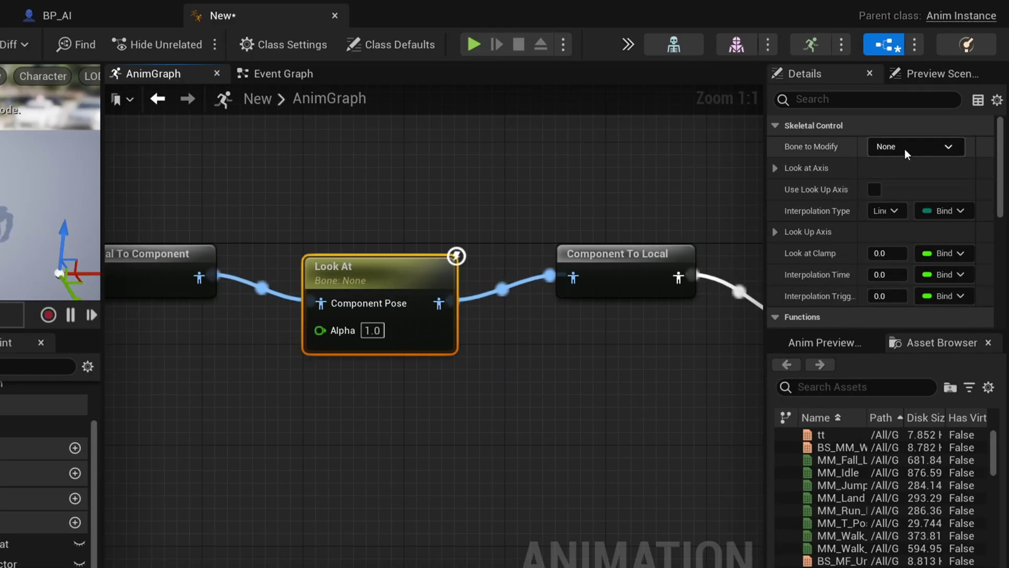
# - Set Look At's Bone to Modify to head and expose Look at Location as a pin
pyautogui.click(924, 154)
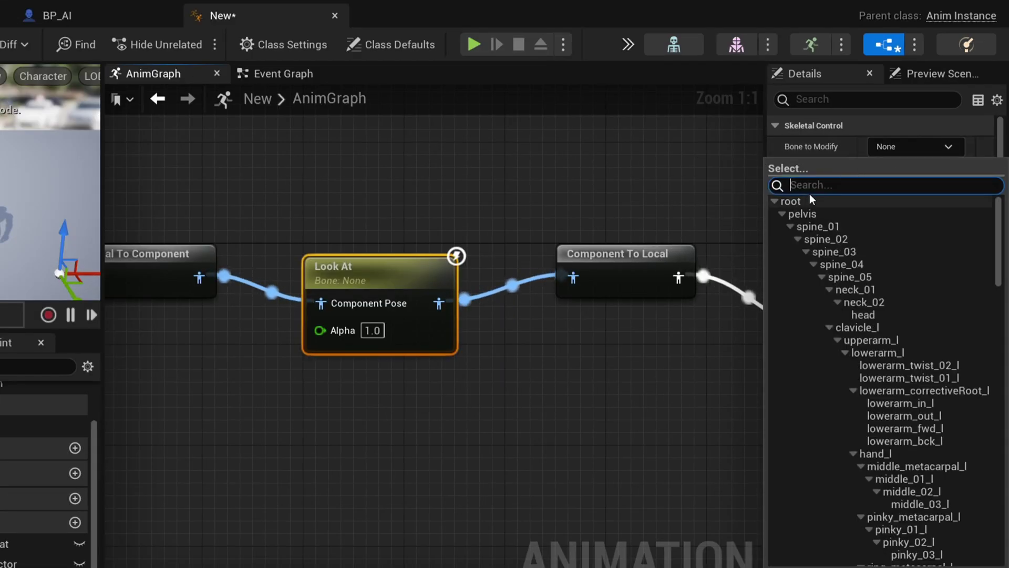
pyautogui.write('he')
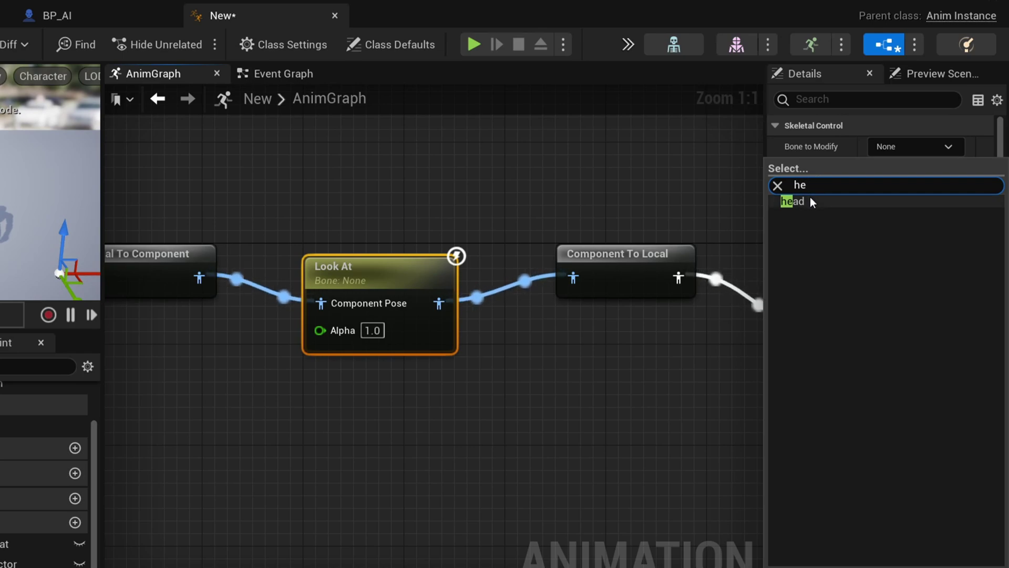
pyautogui.click(809, 198)
pyautogui.scroll(-2, 914, 206)
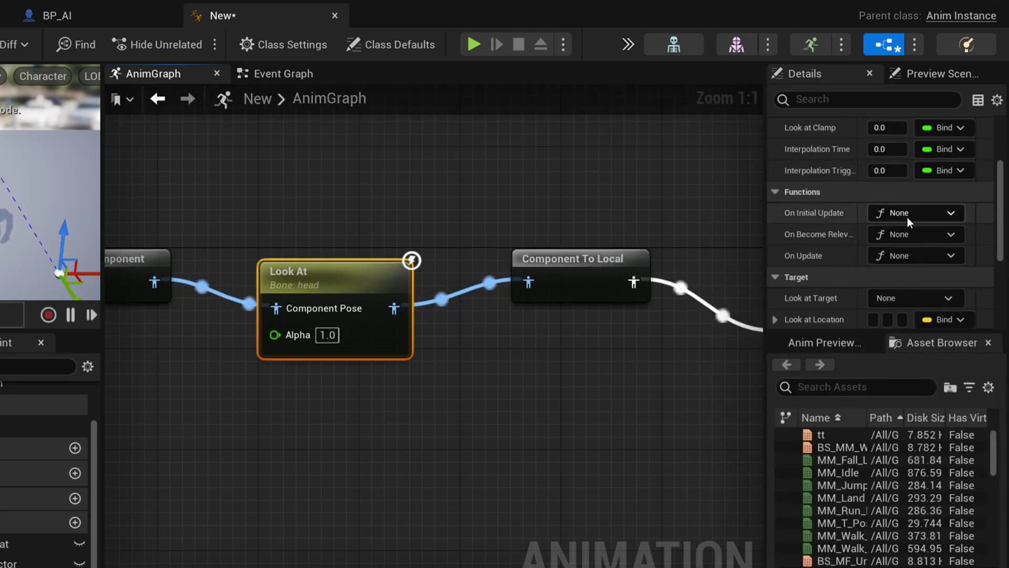
pyautogui.scroll(-1, 908, 217)
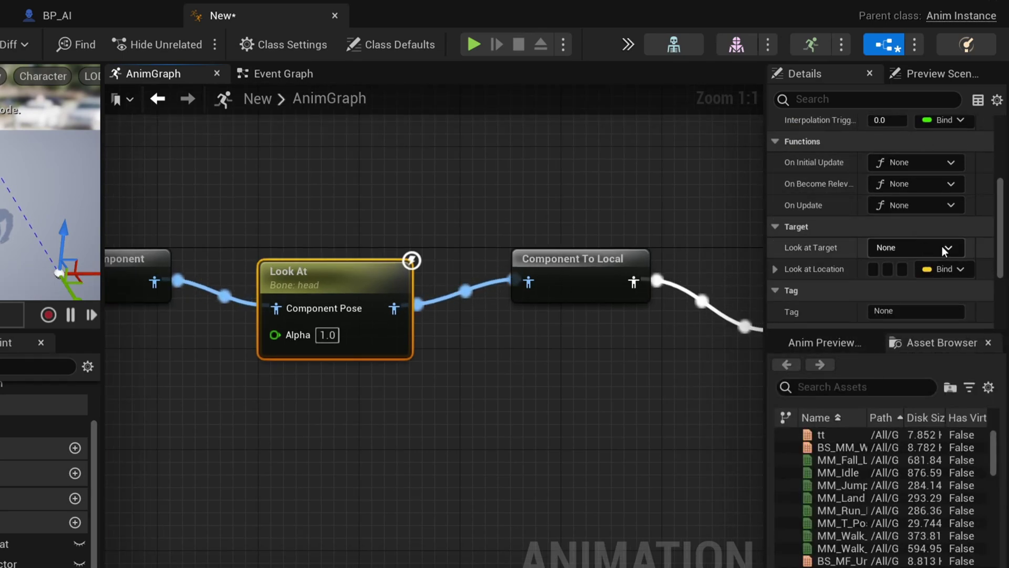
pyautogui.click(962, 270)
pyautogui.click(918, 291)
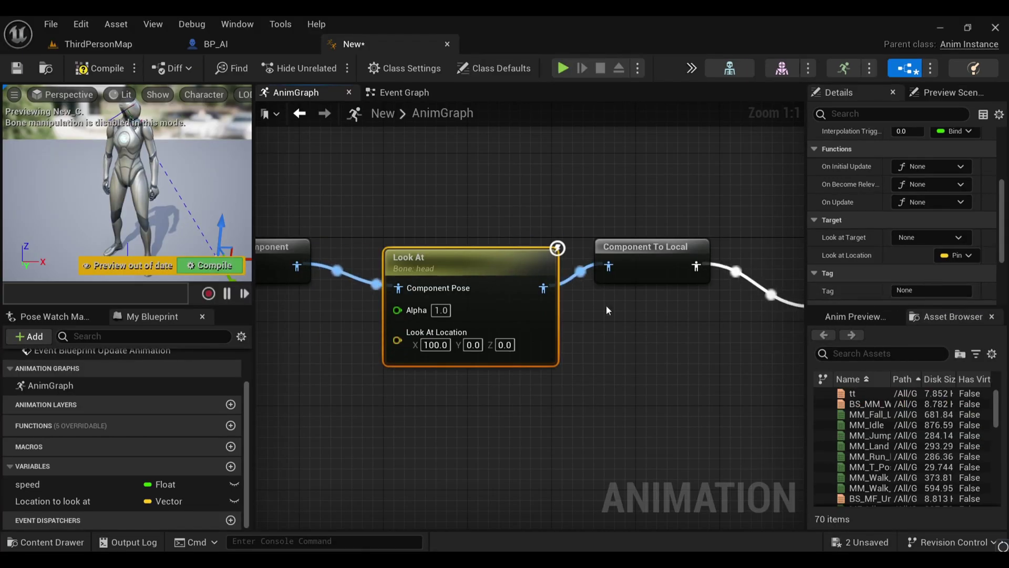
# - Feed a 'Location to look at' getter into the Look at Location pin and compile
pyautogui.moveTo(606, 310); pyautogui.dragTo(657, 292, button='right')
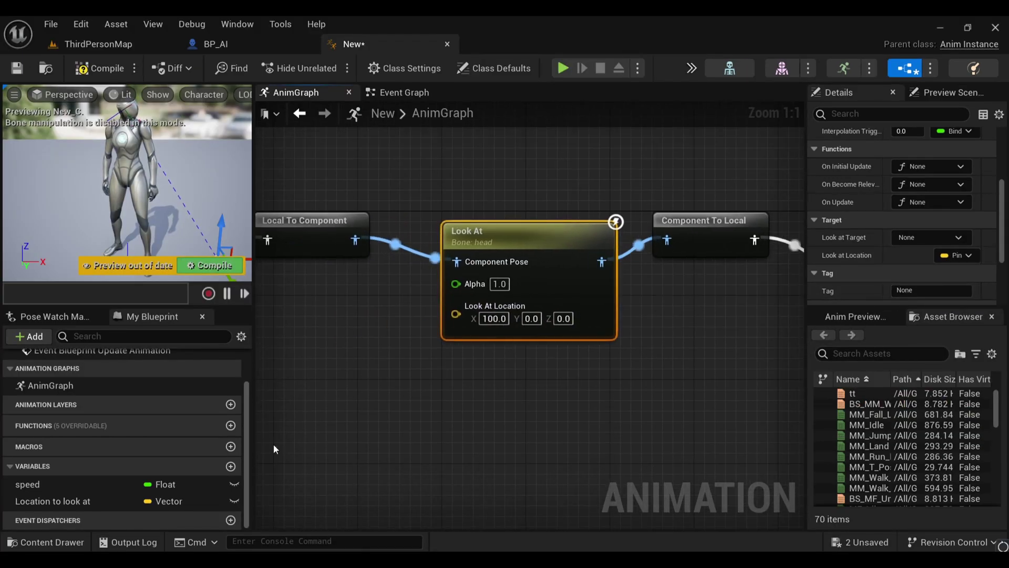
pyautogui.moveTo(80, 502)
pyautogui.mouseDown()
pyautogui.moveTo(297, 344)
pyautogui.moveTo(298, 322)
pyautogui.mouseUp()
pyautogui.click(384, 351)
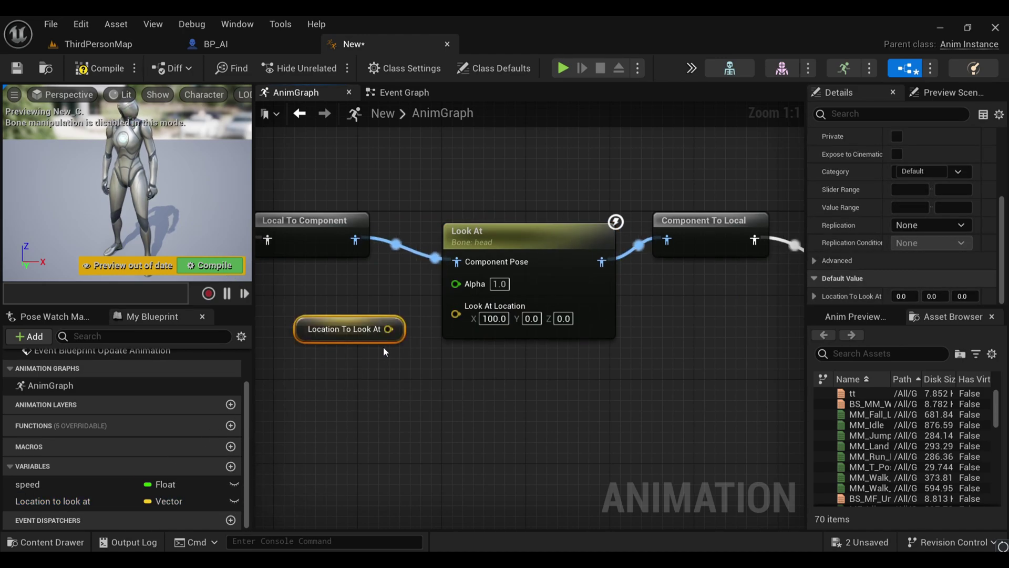
pyautogui.moveTo(388, 330); pyautogui.dragTo(456, 314)
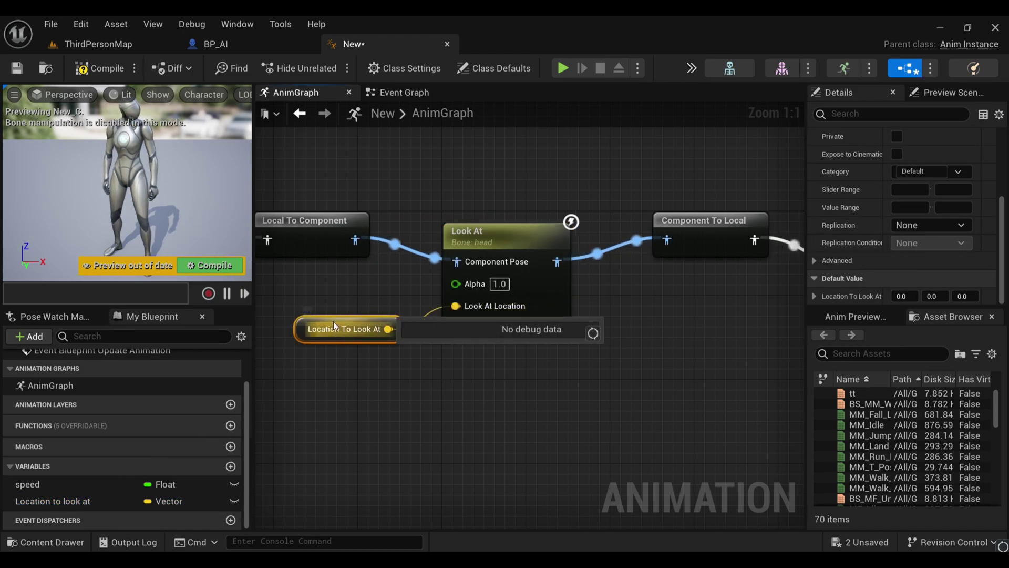
pyautogui.moveTo(418, 353); pyautogui.dragTo(447, 382, button='right')
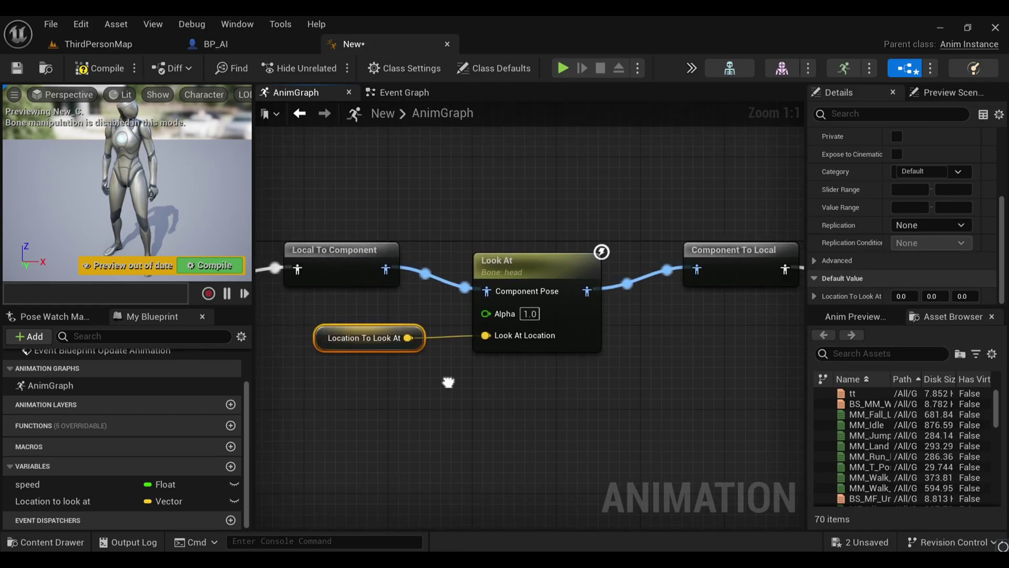
pyautogui.click(101, 70)
pyautogui.scroll(-3, 379, 323)
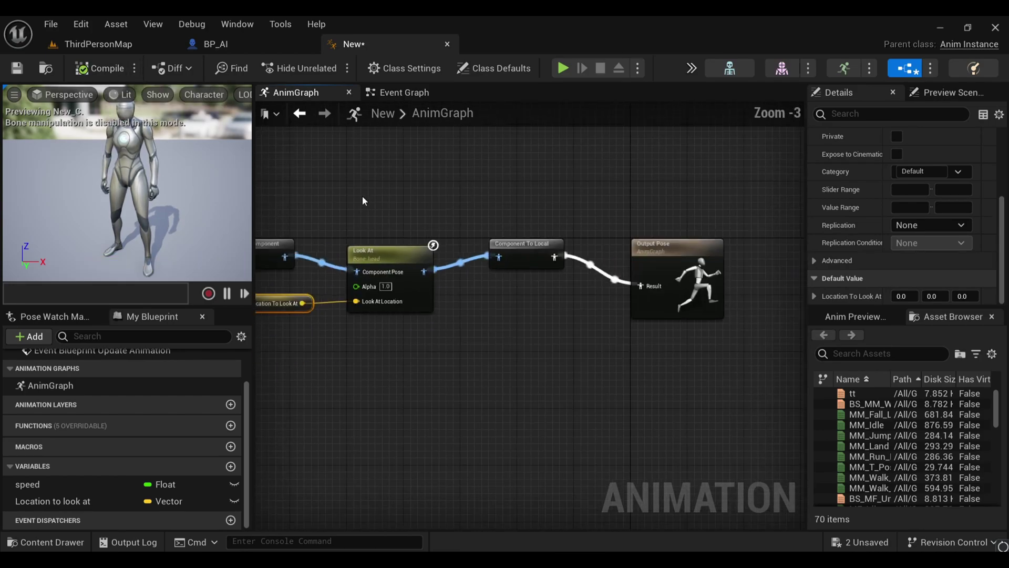
pyautogui.click(216, 43)
pyautogui.click(98, 44)
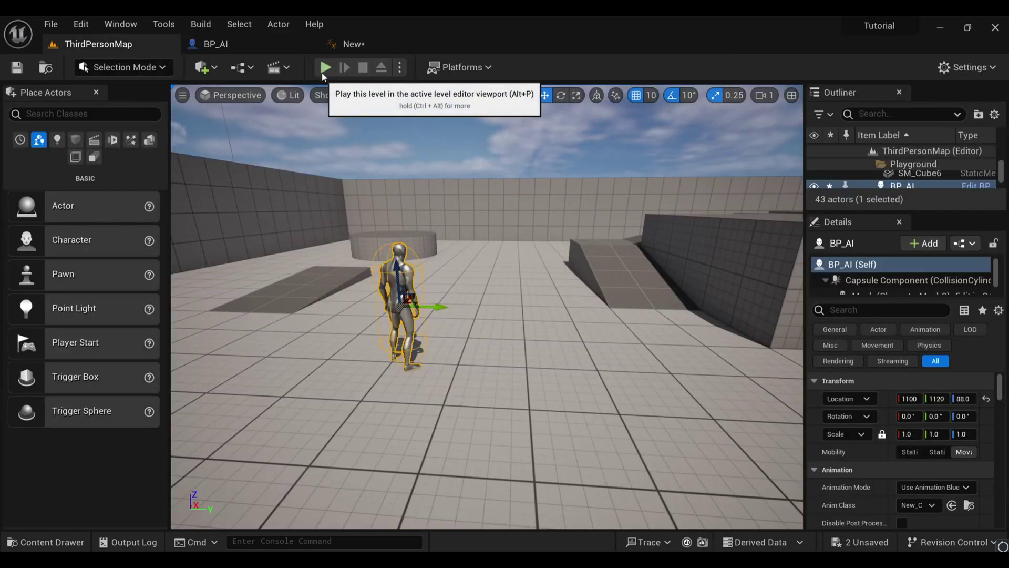
pyautogui.hotkey('alt', 'p')
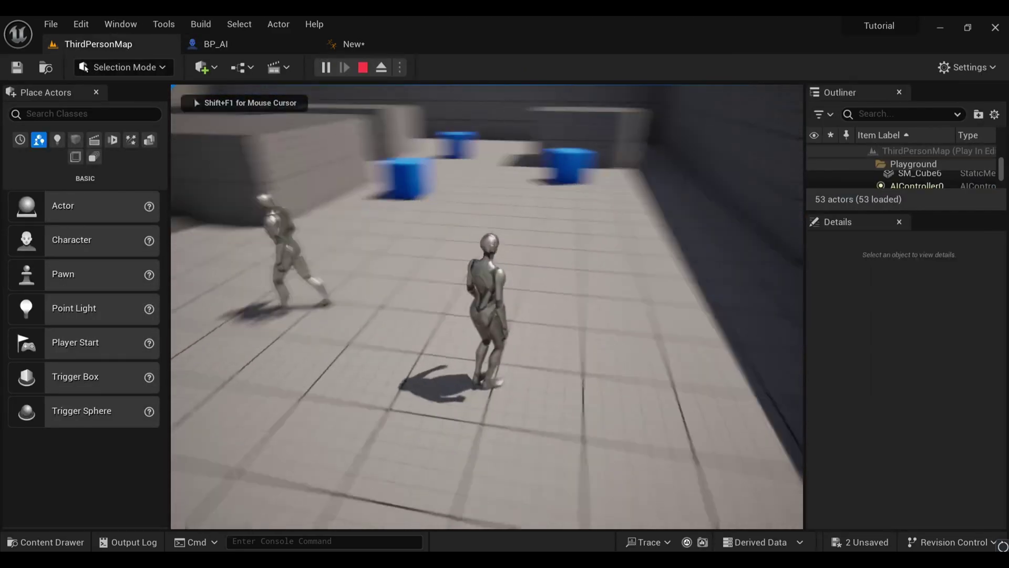
pyautogui.press('w')
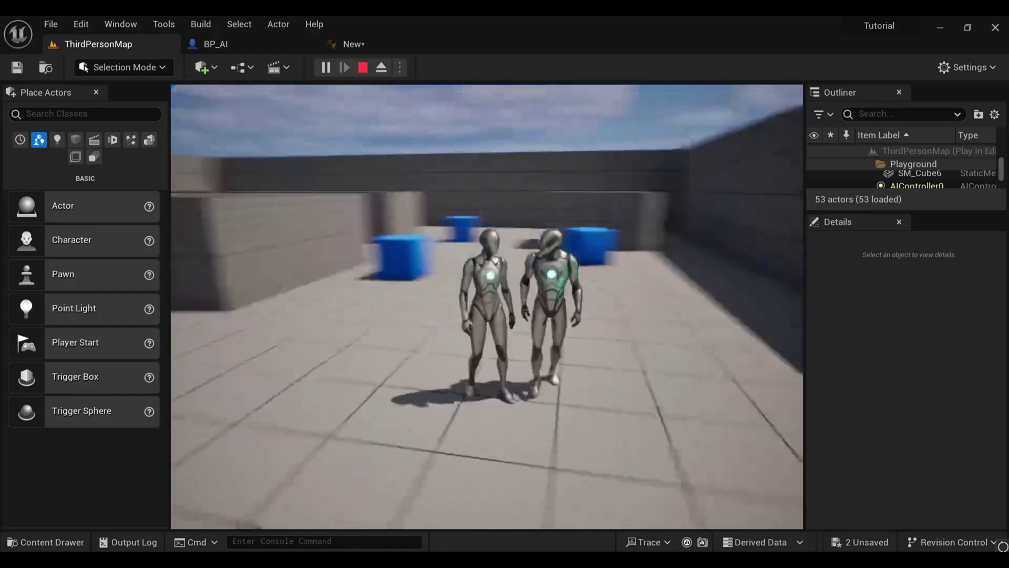
pyautogui.press('w')
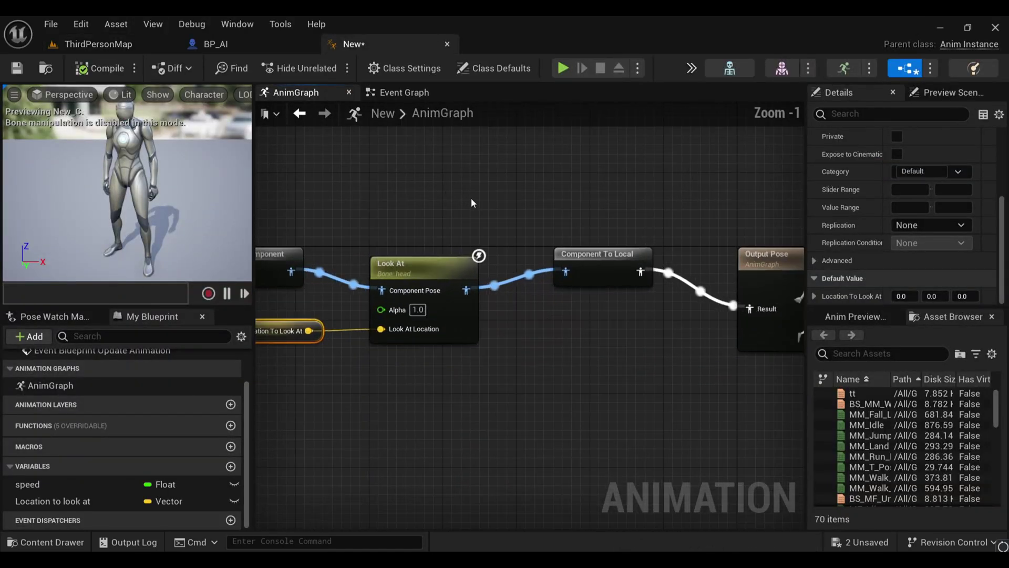
# - Give the Look At node a Look at Clamp of 65 and Interpolation Time of 3, then recompile
pyautogui.moveTo(471, 203); pyautogui.dragTo(369, 339, button='right')
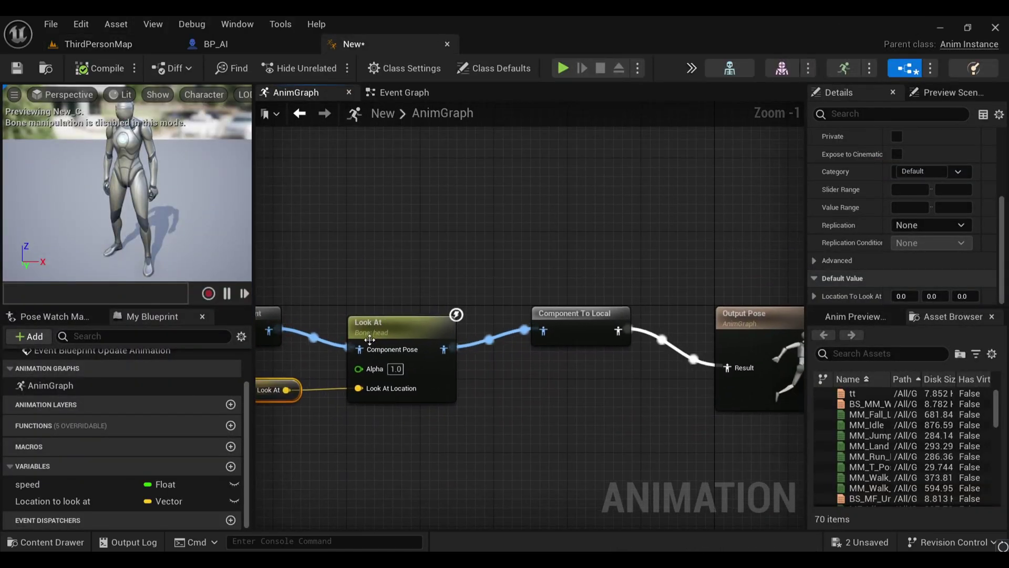
pyautogui.click(373, 340)
pyautogui.scroll(3, 969, 205)
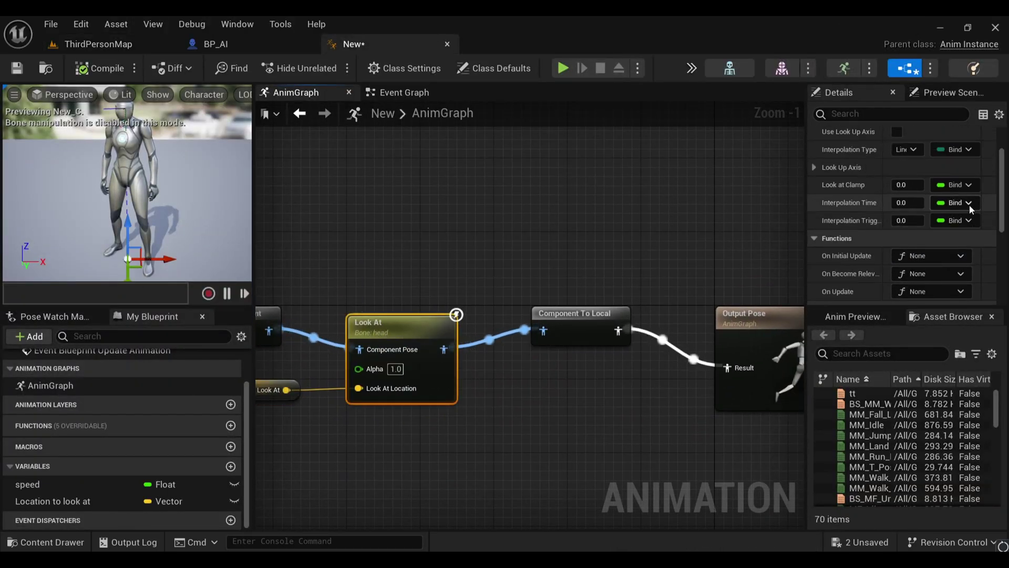
pyautogui.scroll(3, 950, 204)
pyautogui.write('3')
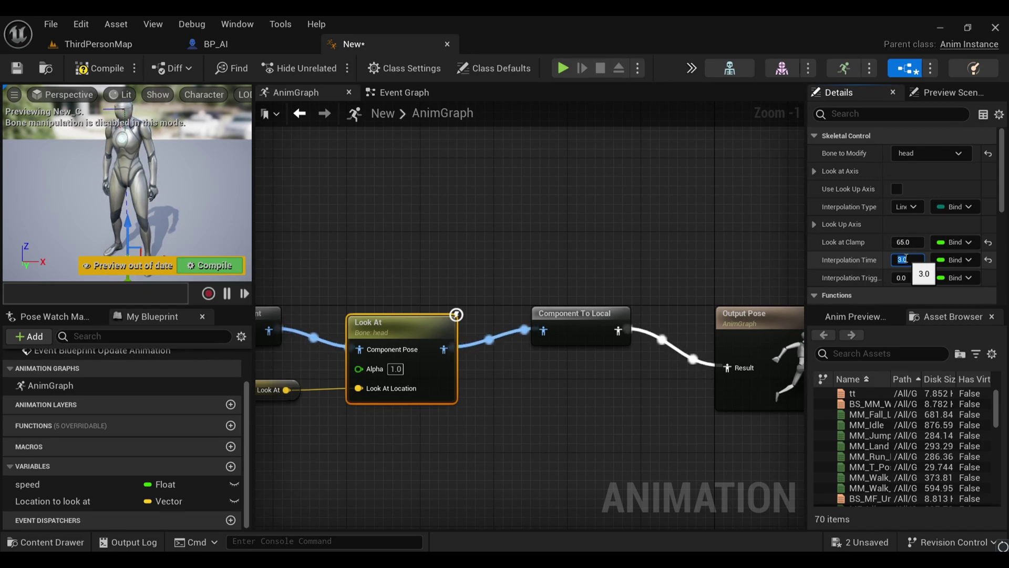
pyautogui.click(114, 66)
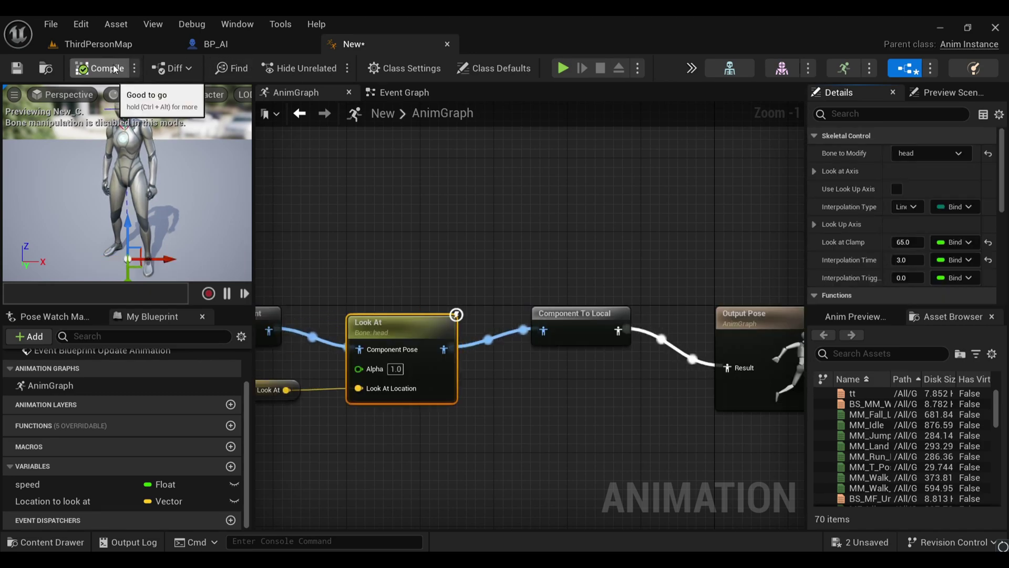
# - Play ThirdPersonMap, running and jumping the player near the NPC to watch its head turn
pyautogui.click(94, 44)
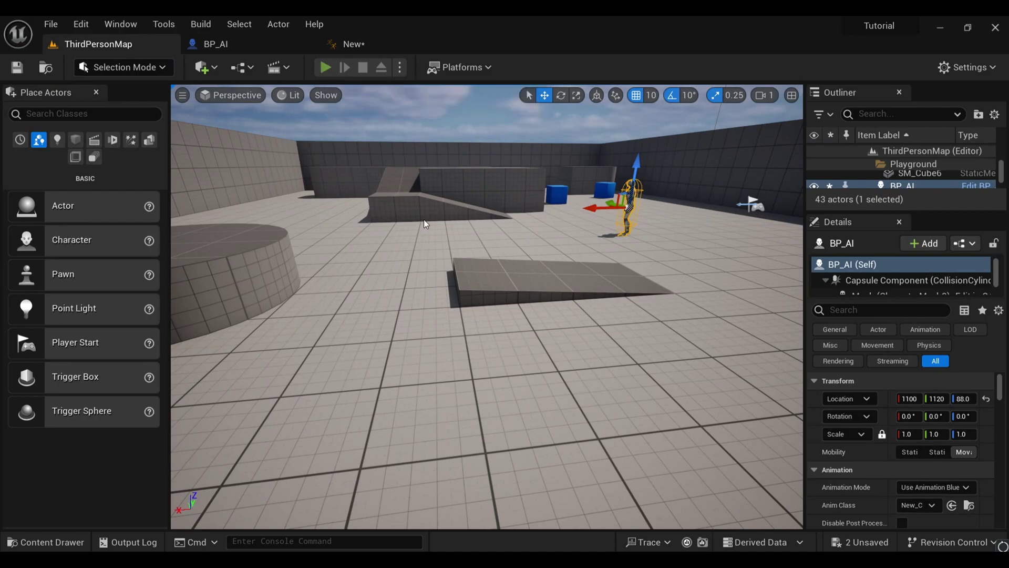
pyautogui.hotkey('alt', 'p')
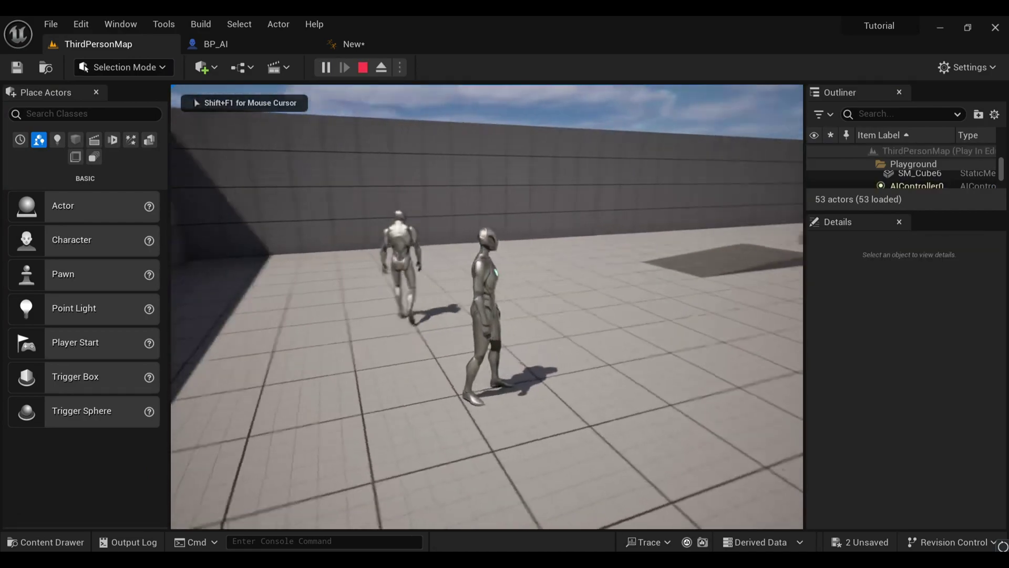
pyautogui.press('w')
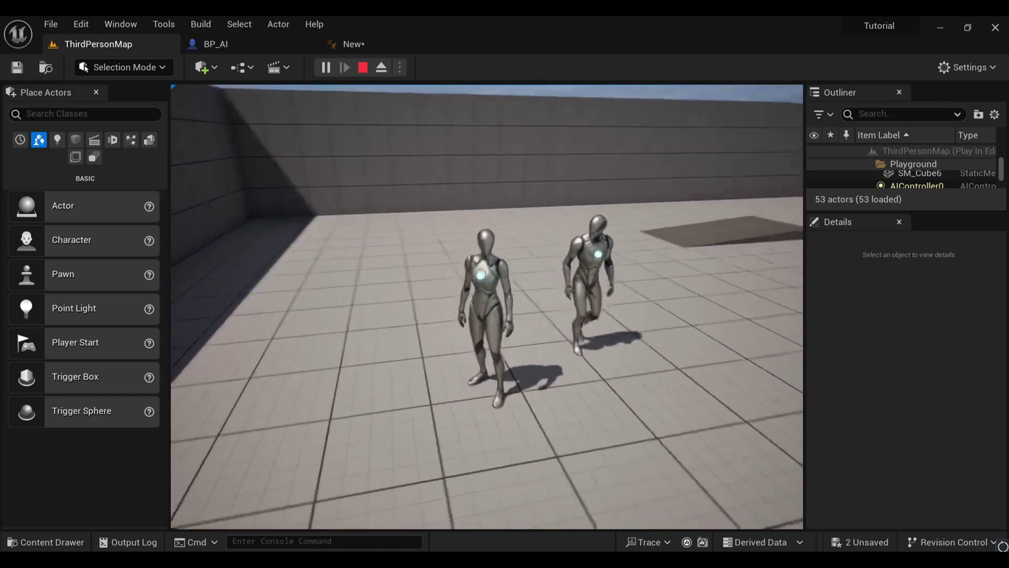
pyautogui.press('space')
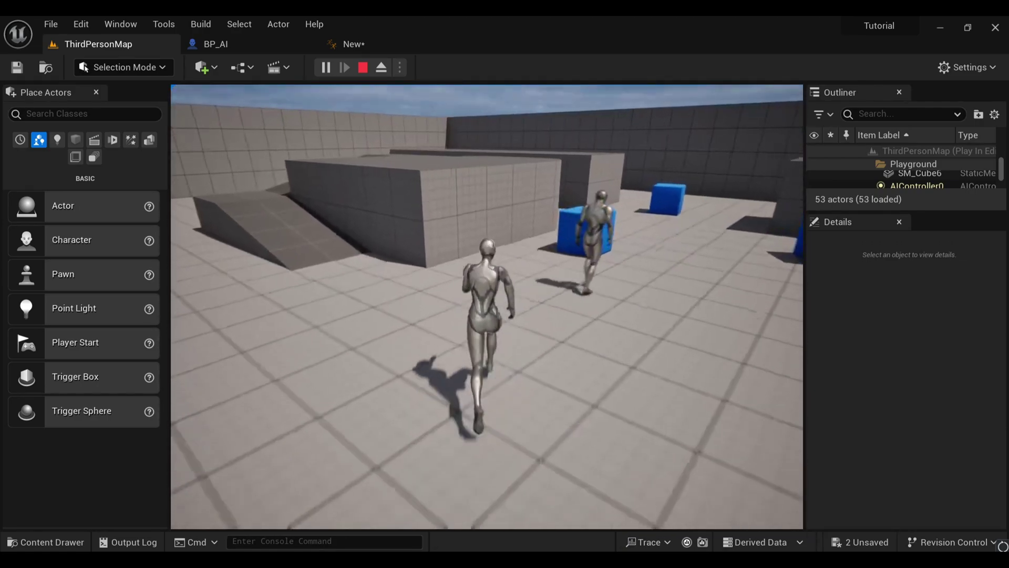
pyautogui.press('w')
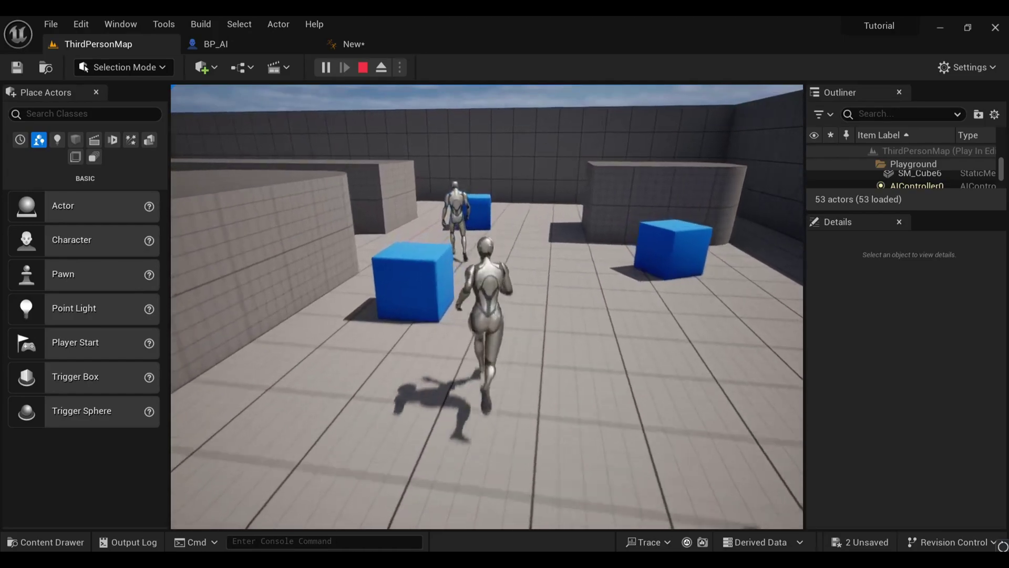
pyautogui.press('w')
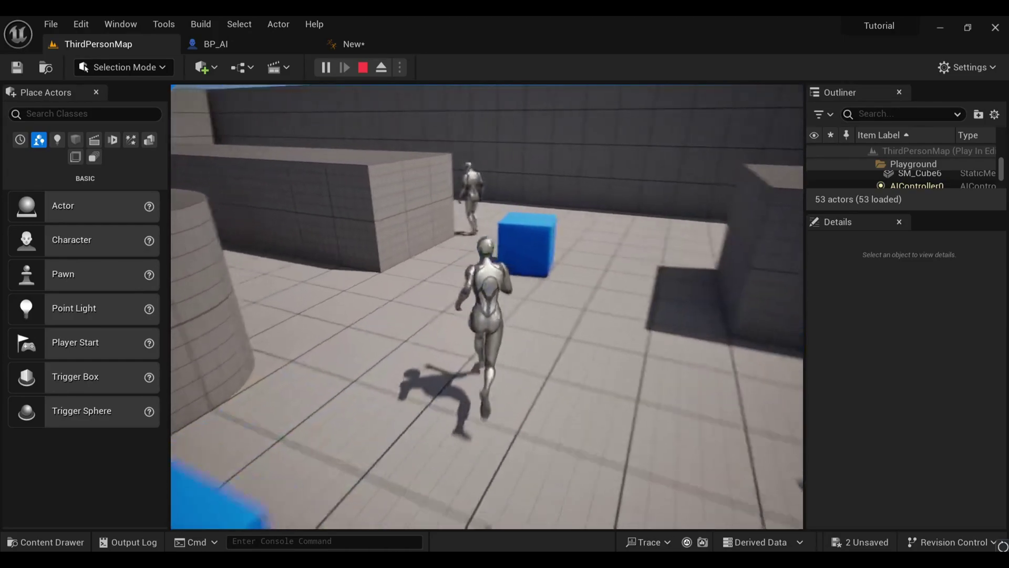
pyautogui.press('space')
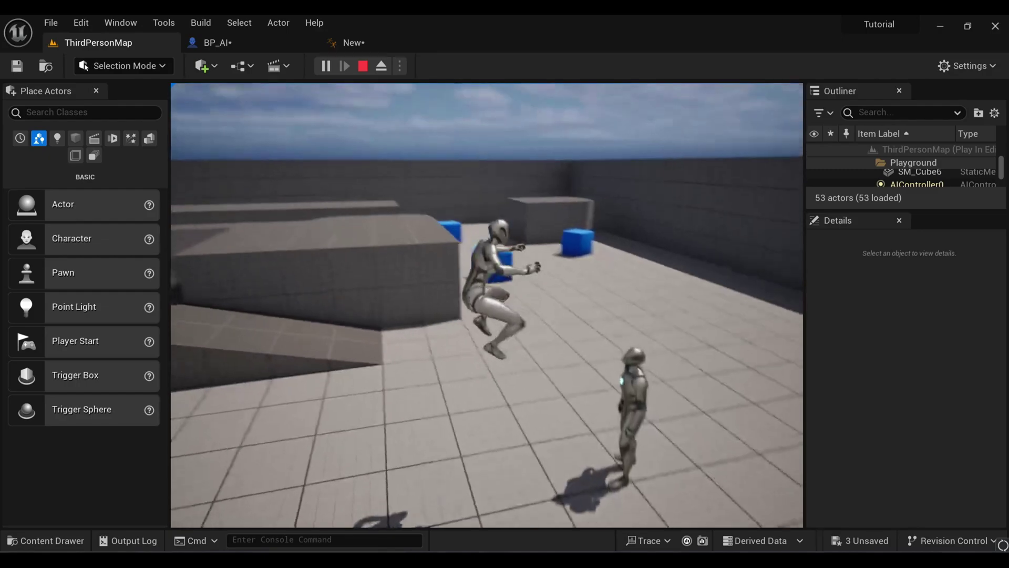